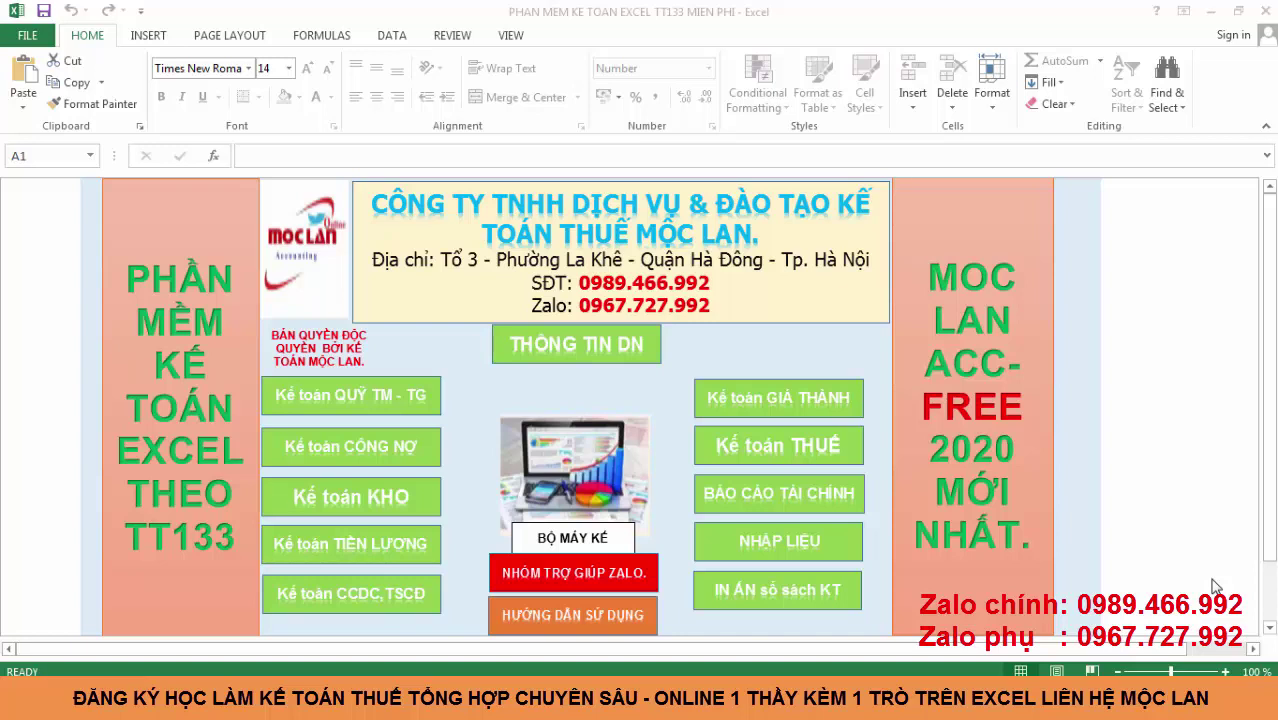
Step: Open the cash module's detailed ledger and inspect the formulas in its cells, including D17 and C17
click(1215, 585)
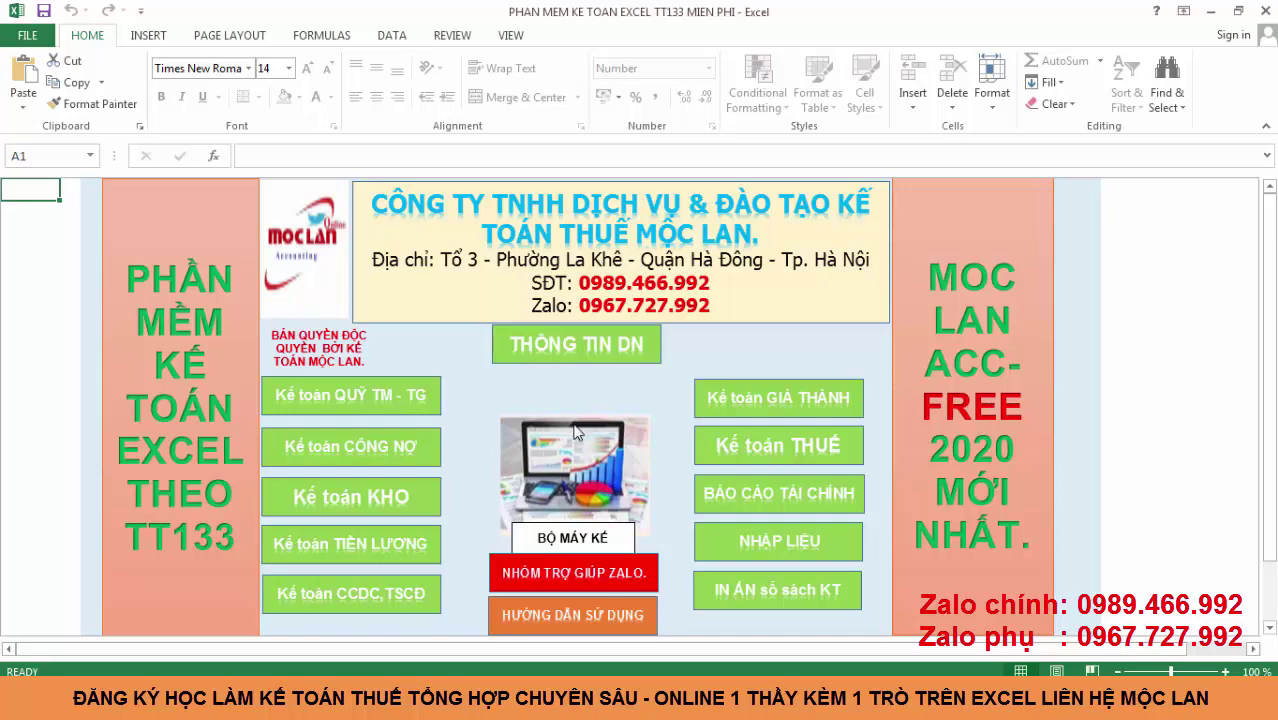
click(372, 393)
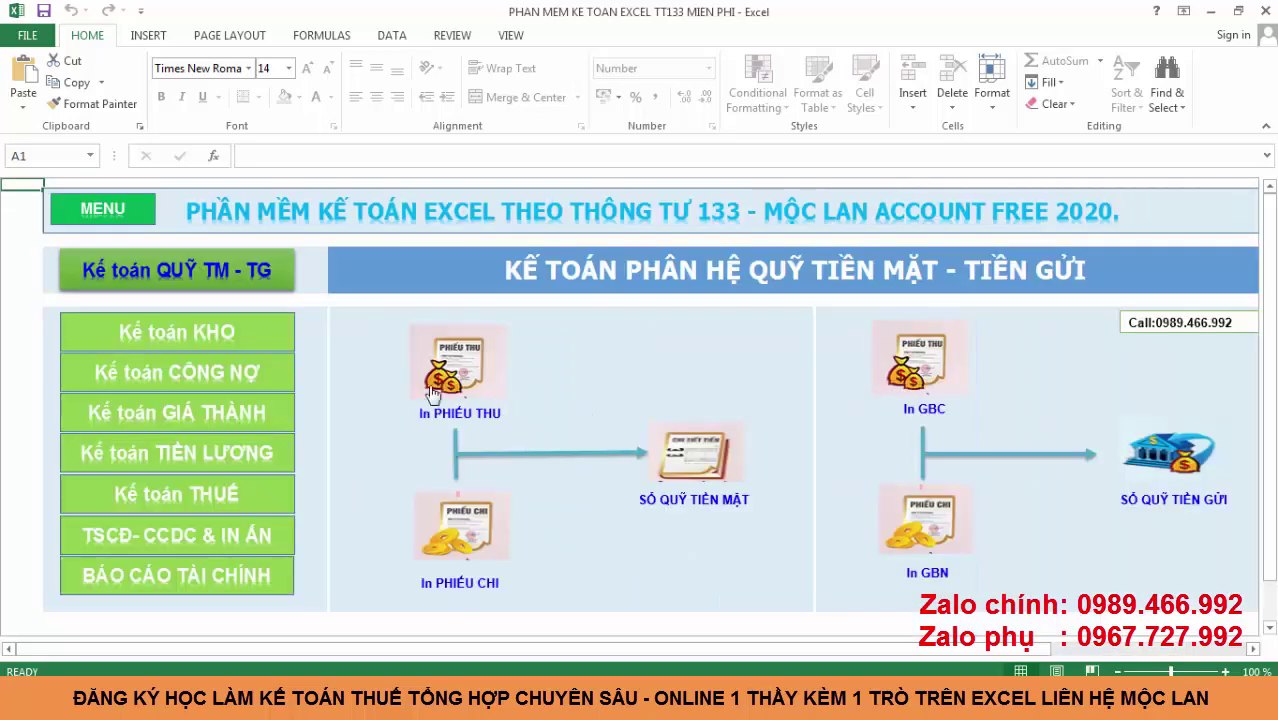
click(703, 455)
click(532, 540)
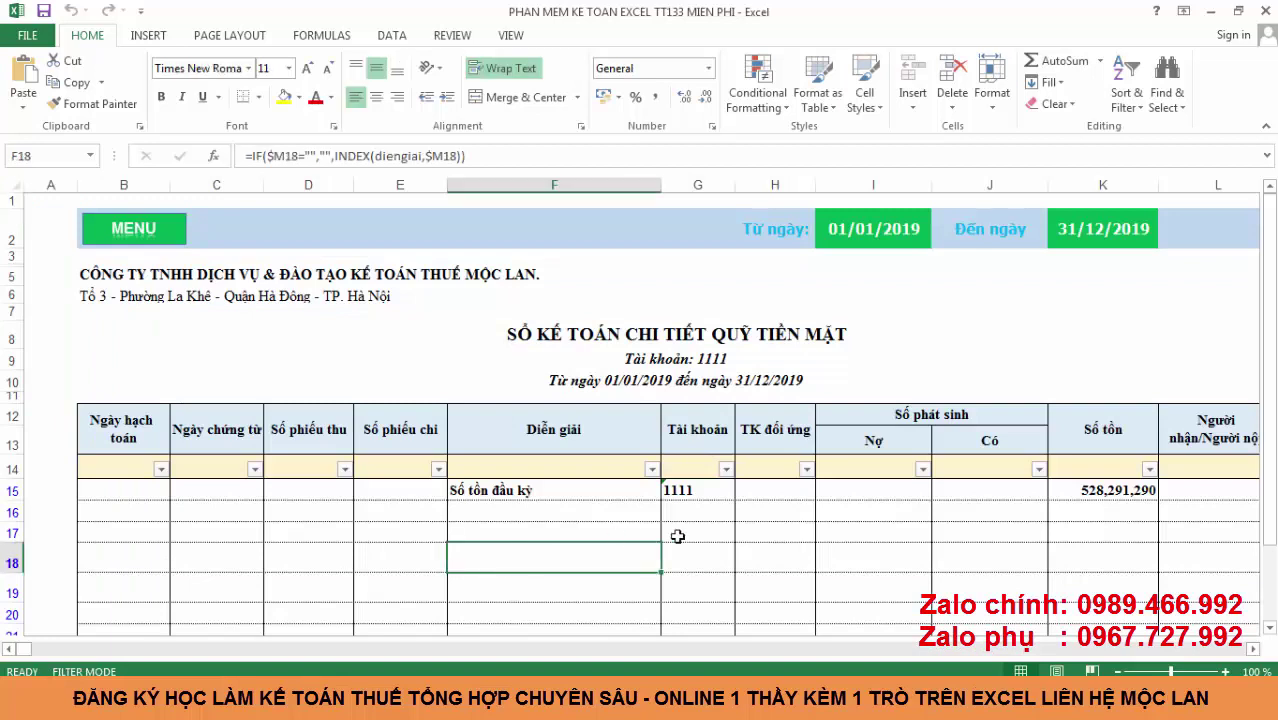
click(776, 535)
click(964, 532)
click(460, 580)
click(342, 531)
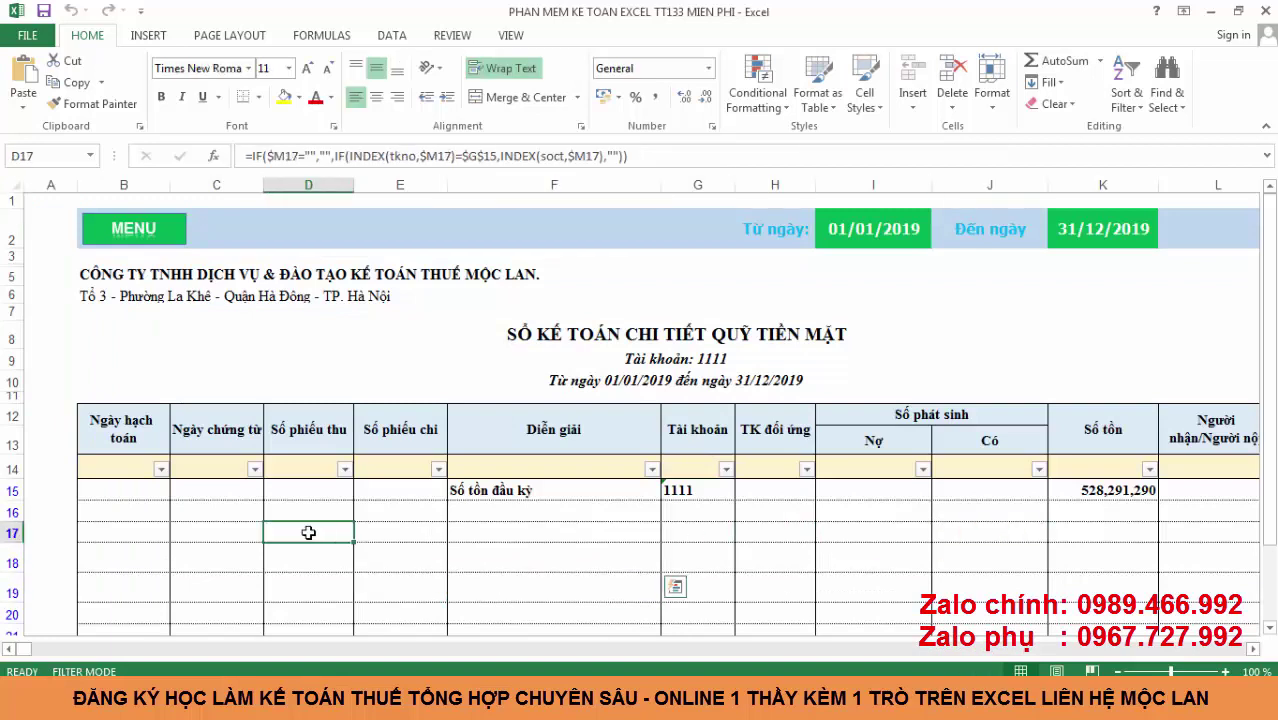
click(216, 531)
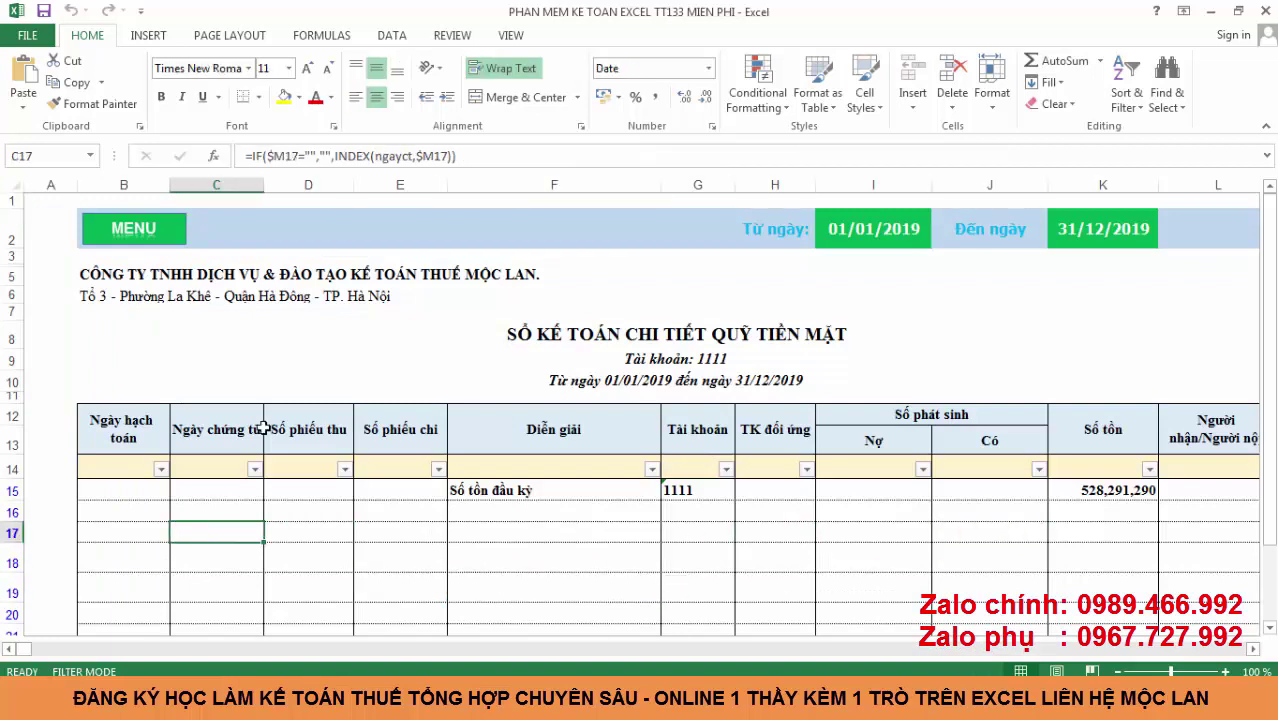
Step: Browse the KHO, CÔNG NỢ, GIÁ THÀNH, TIỀN LƯƠNG, THUẾ, fixed assets and financial reports module screens
click(165, 238)
click(285, 349)
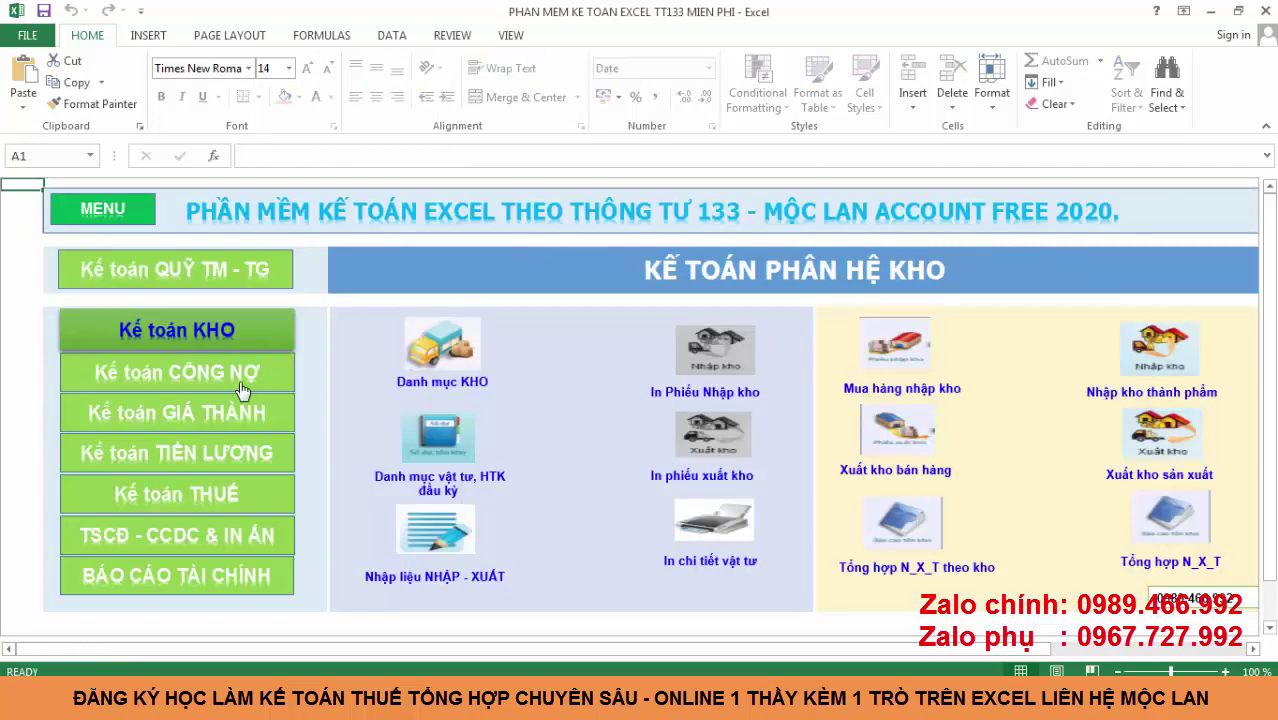
click(260, 384)
click(262, 415)
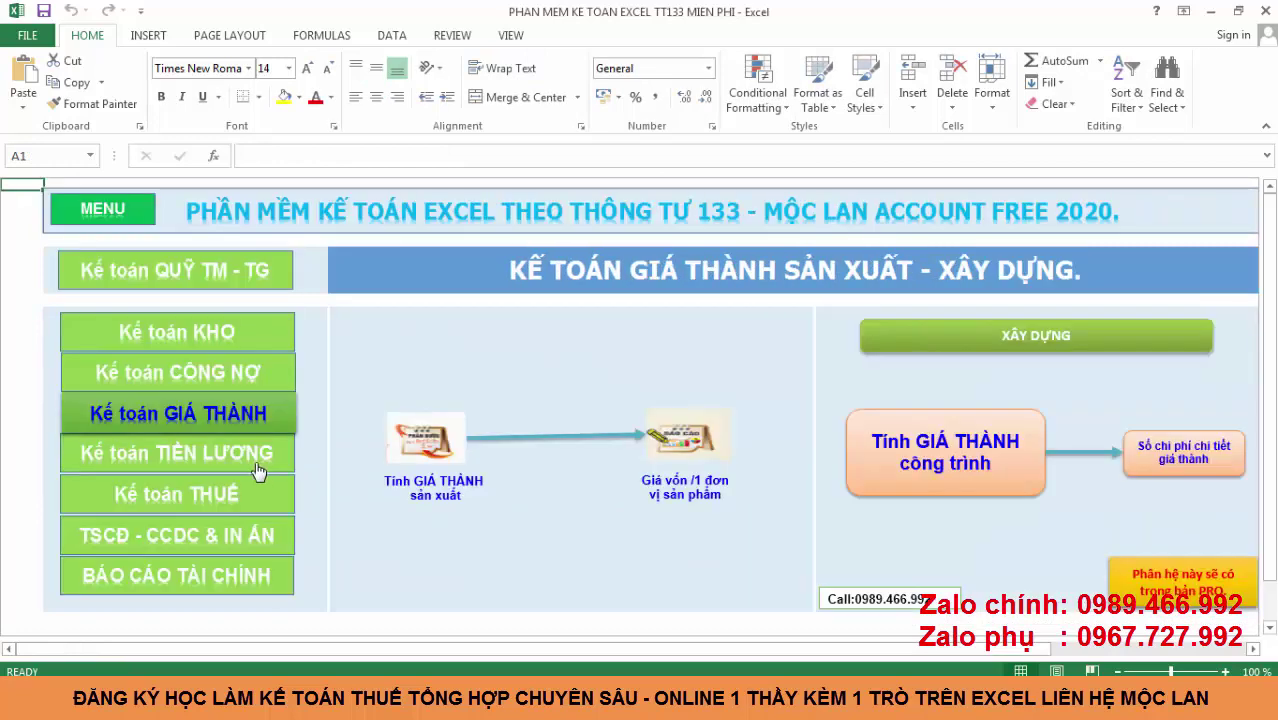
click(262, 459)
click(262, 494)
click(262, 563)
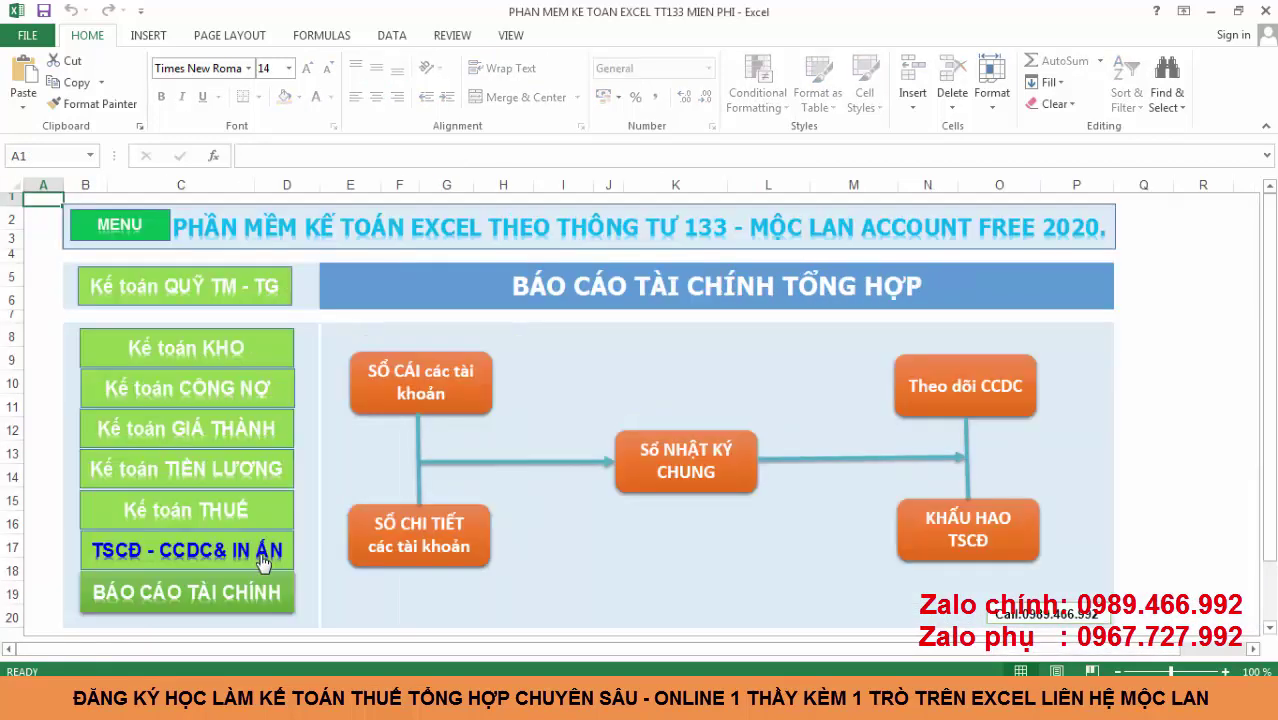
click(258, 591)
click(259, 546)
Step: Open the Sổ Cái ledger, inspect its D20 and E20 formulas, then view the Sổ Nhật ký chung journal
click(372, 388)
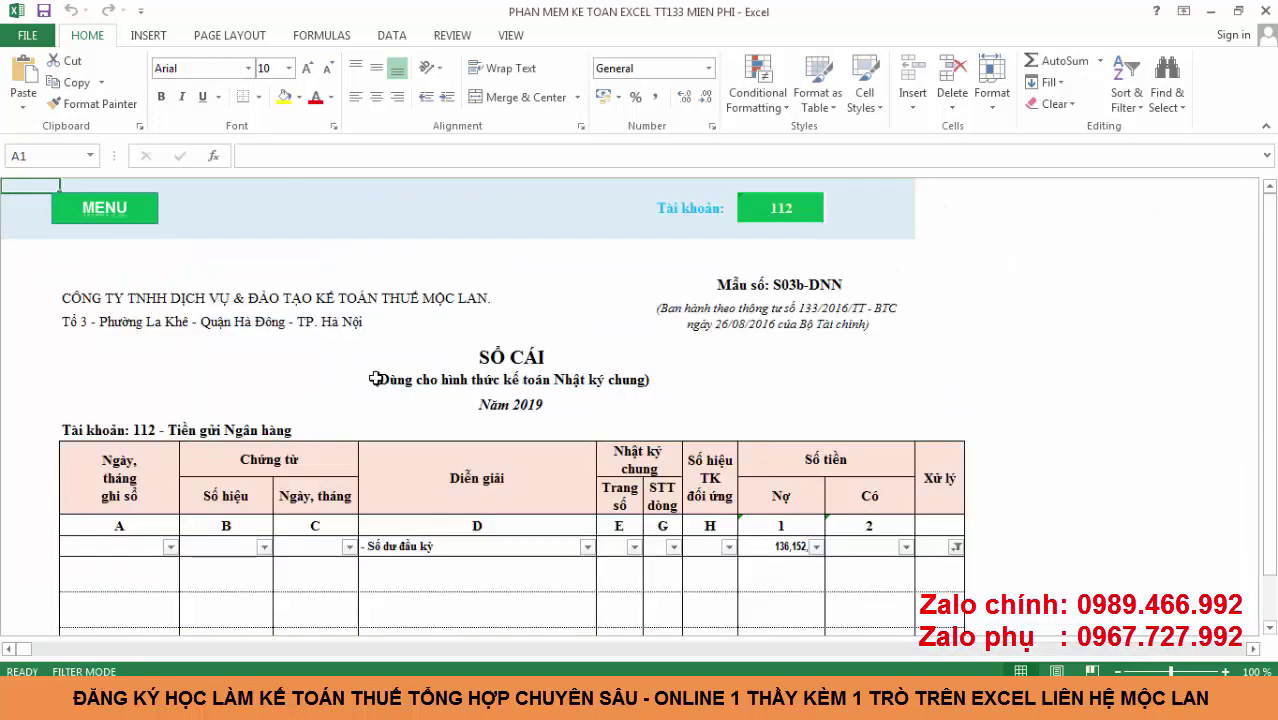
click(290, 572)
click(393, 582)
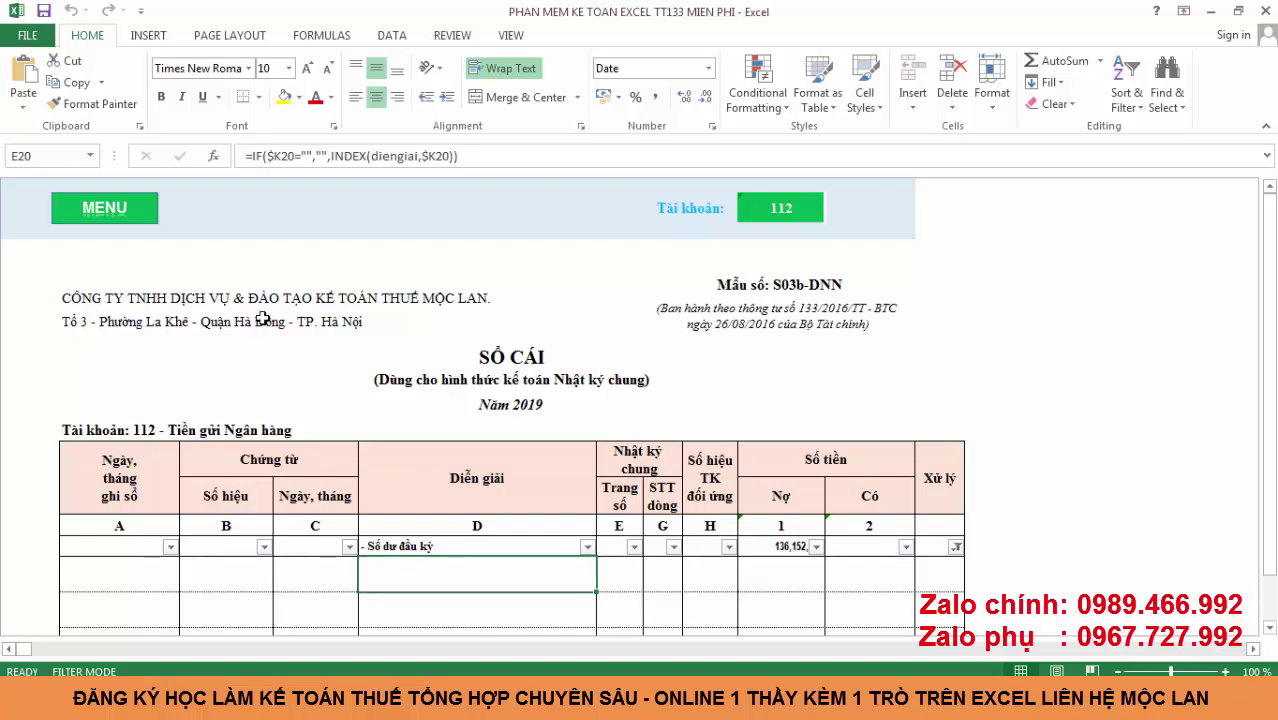
click(318, 565)
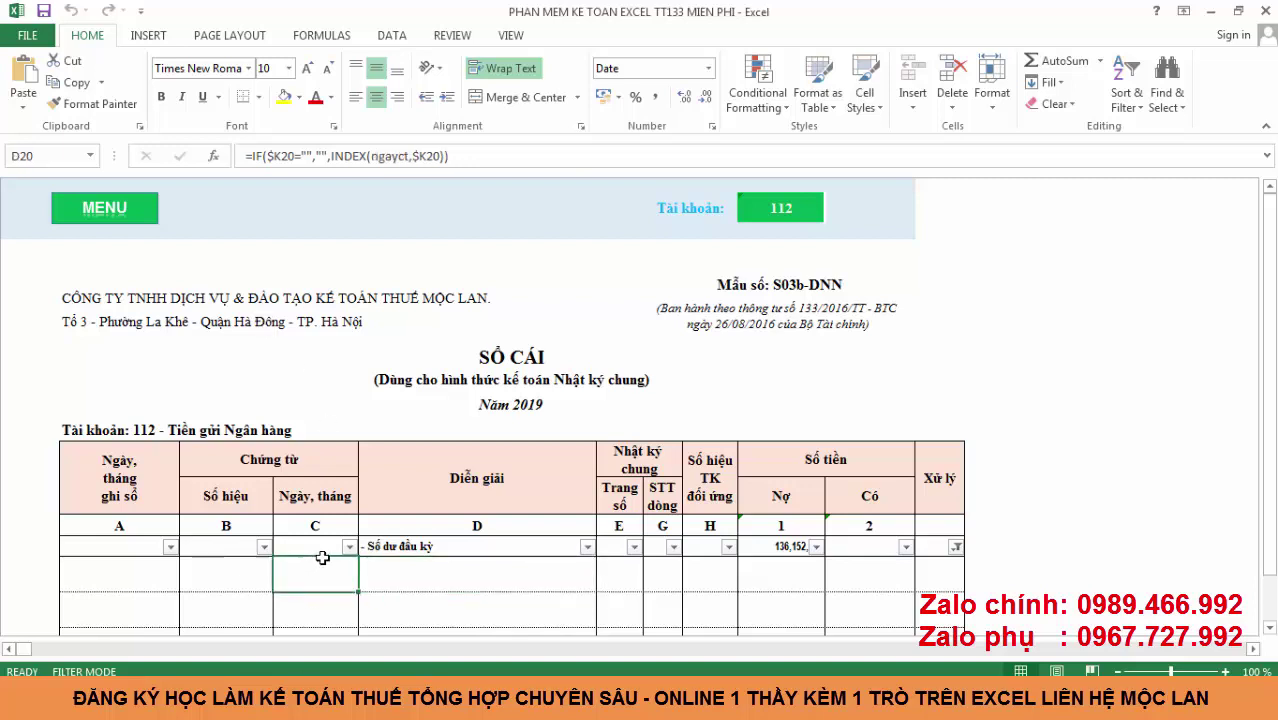
click(148, 210)
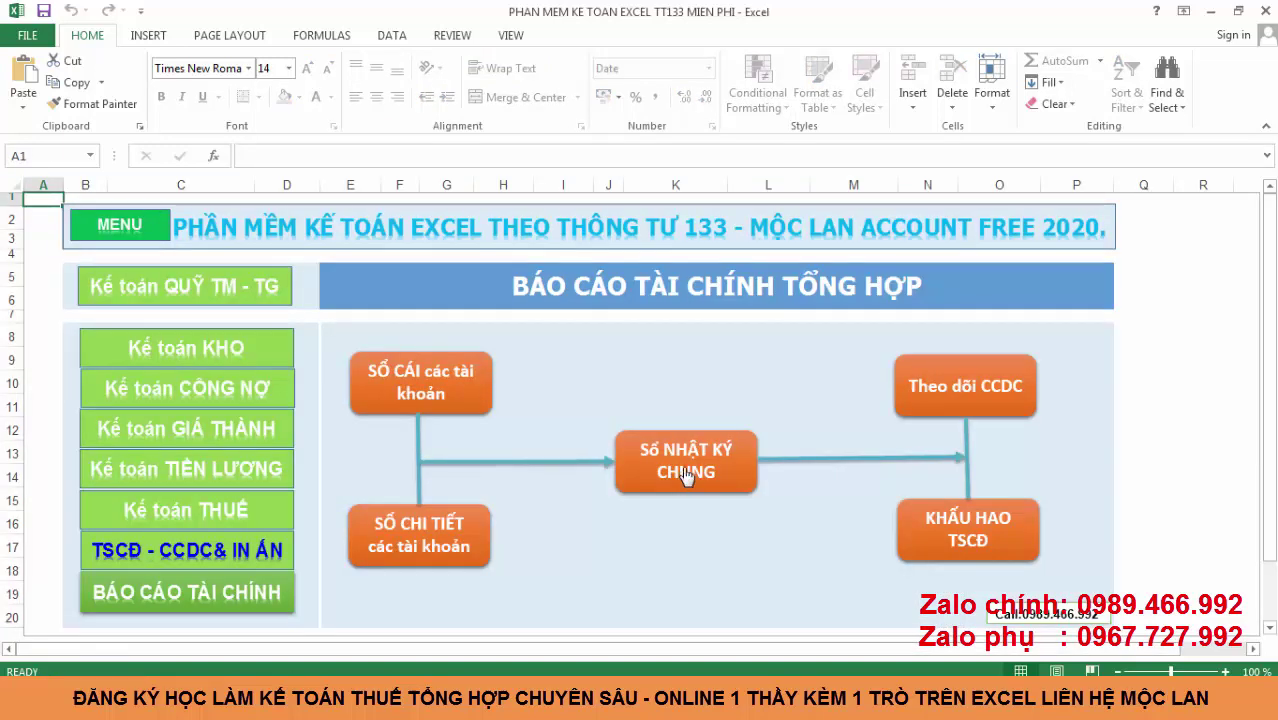
click(680, 478)
click(216, 236)
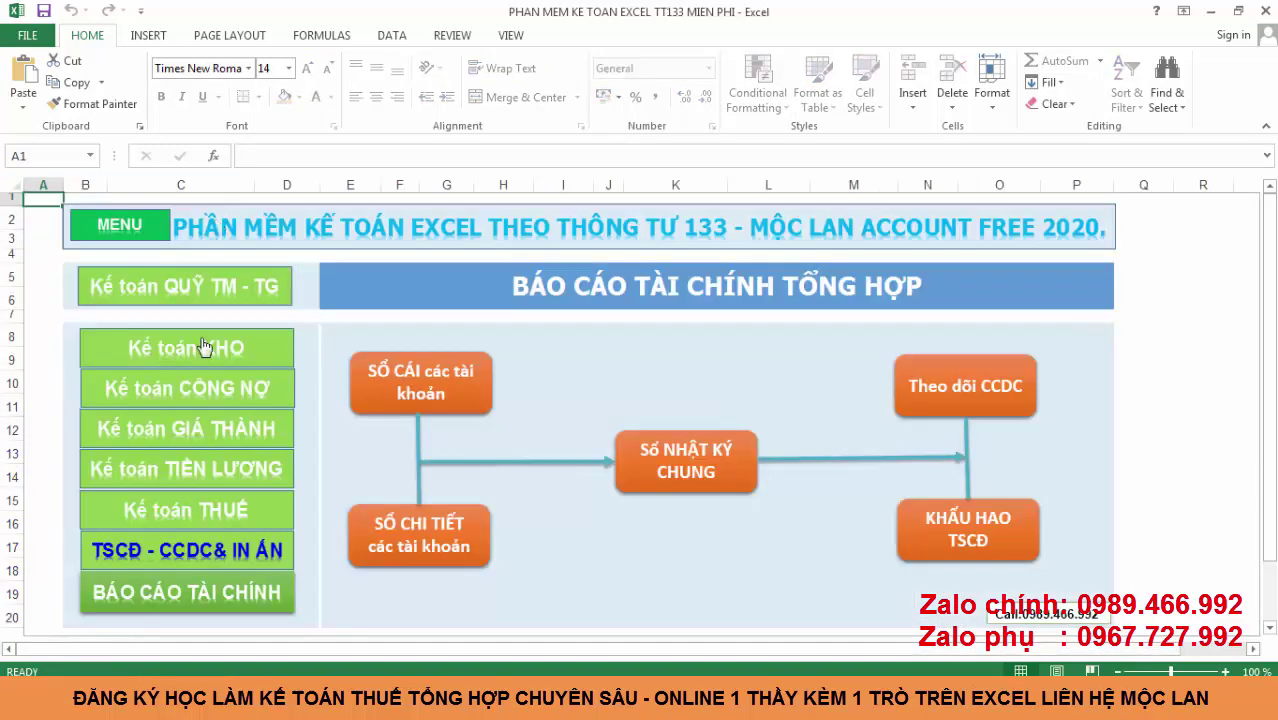
Step: Step through the debts, reports, tax, payroll, cost, warehouse and cash module screens, then return to MENU
click(194, 402)
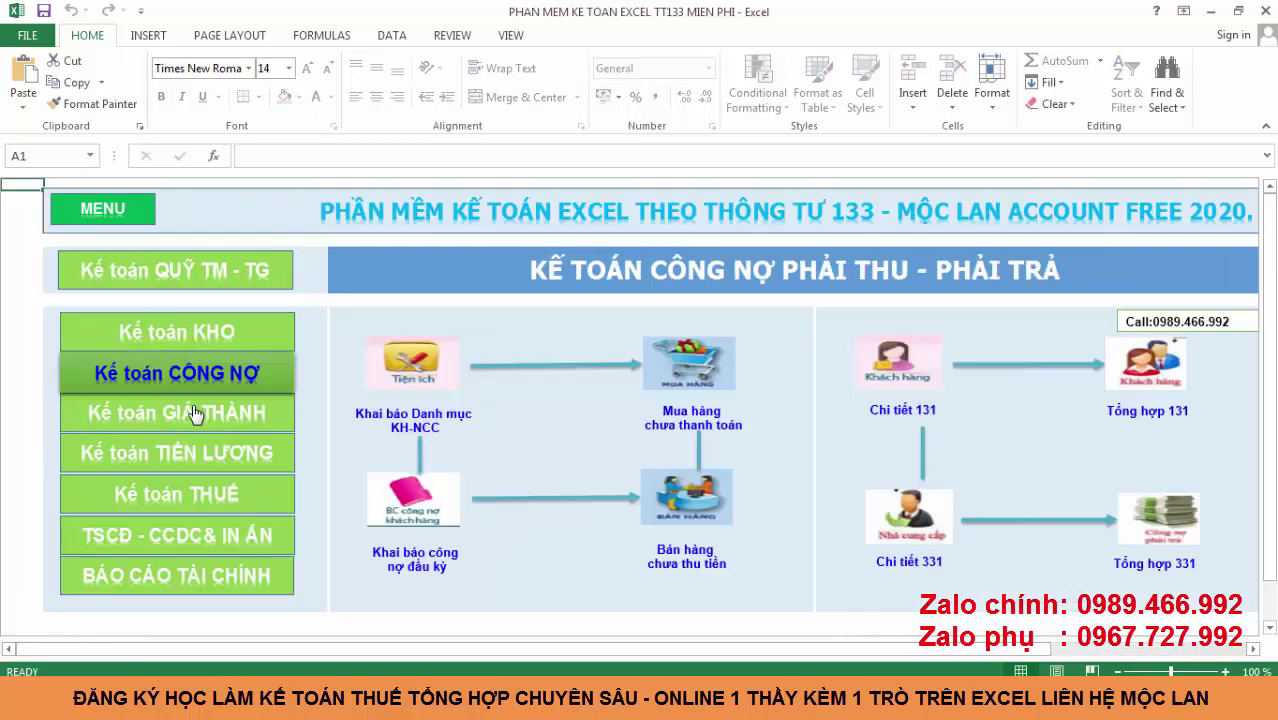
click(183, 576)
click(190, 515)
click(205, 485)
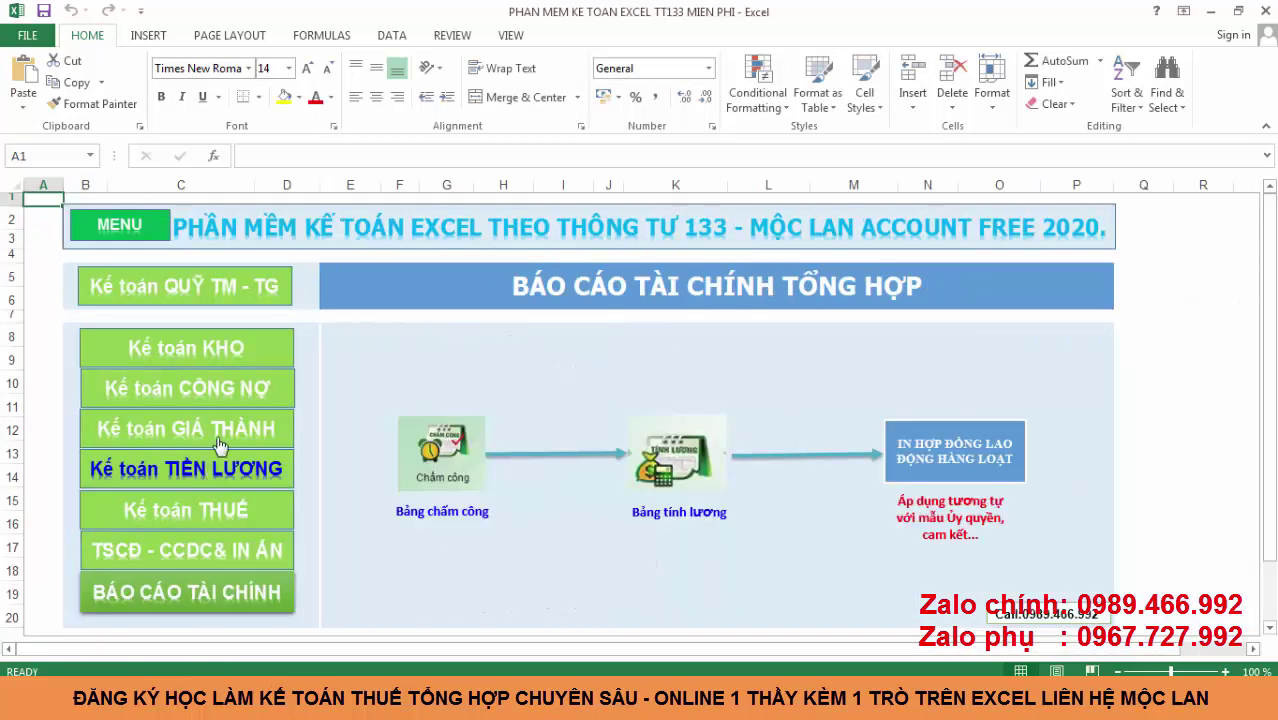
click(215, 425)
click(198, 365)
click(199, 335)
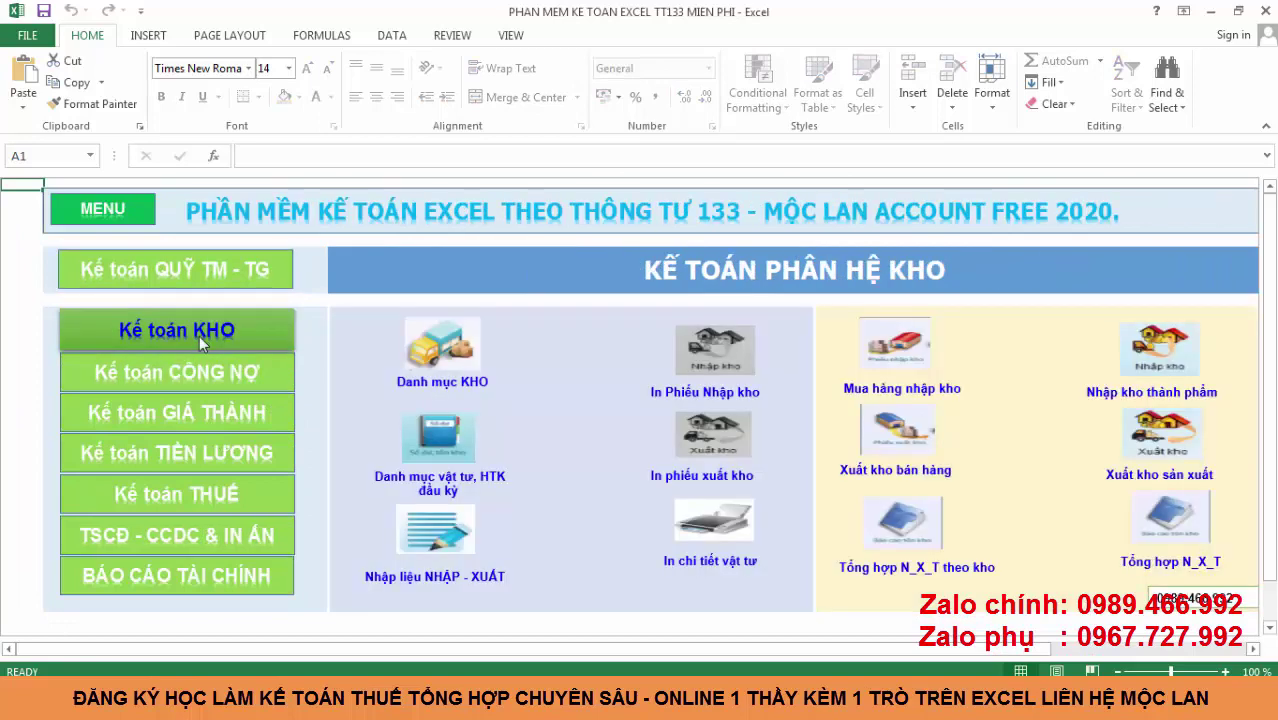
click(197, 254)
click(138, 218)
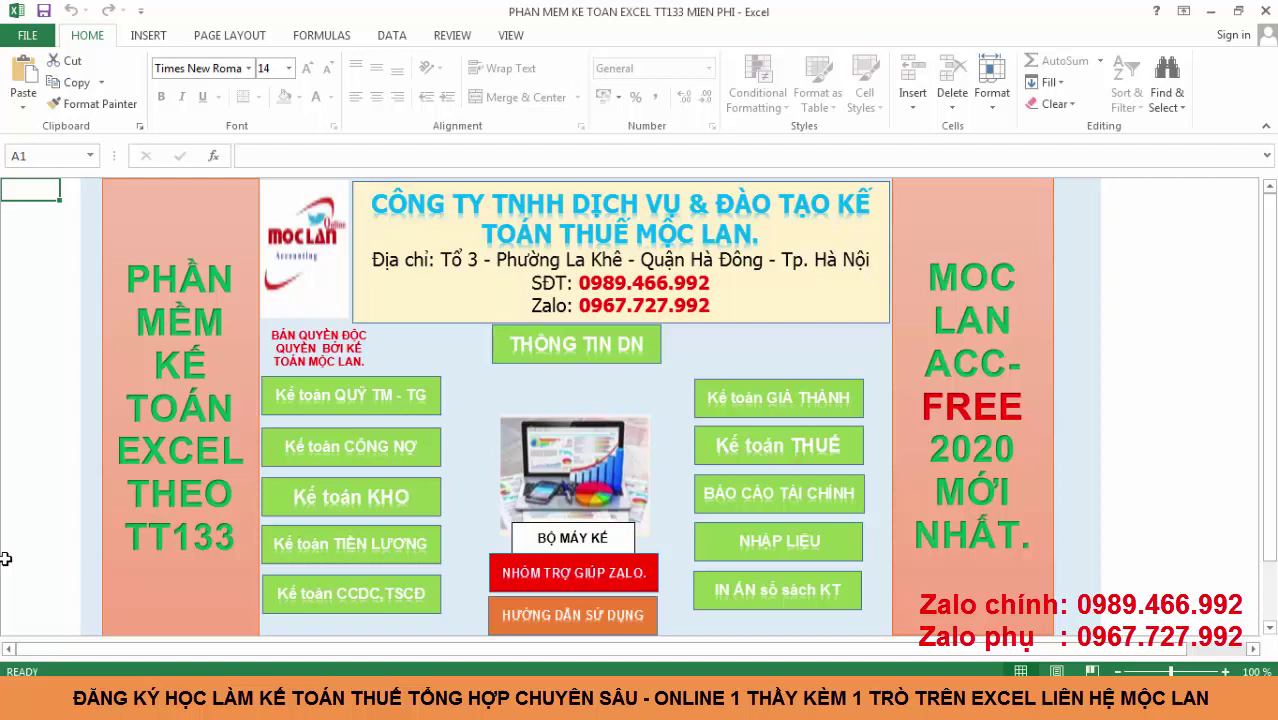
Step: Open the cash and bank deposit module, then go back to the main menu
click(325, 398)
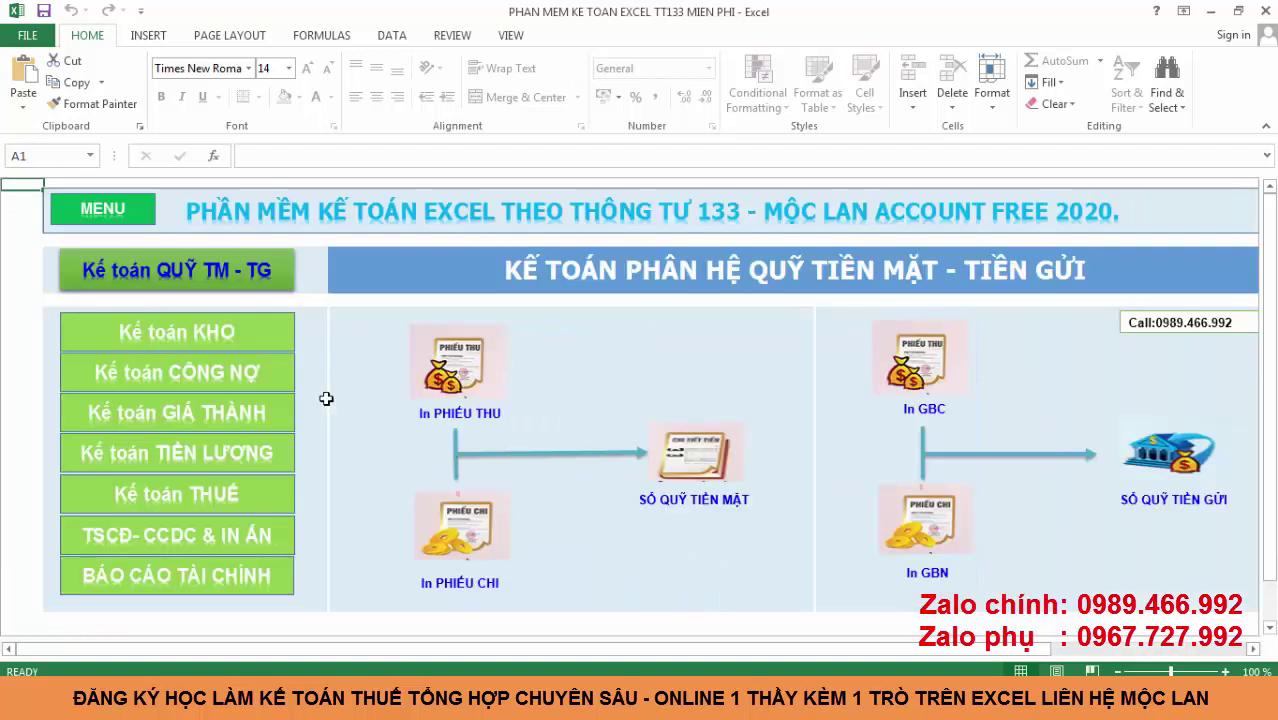
click(140, 216)
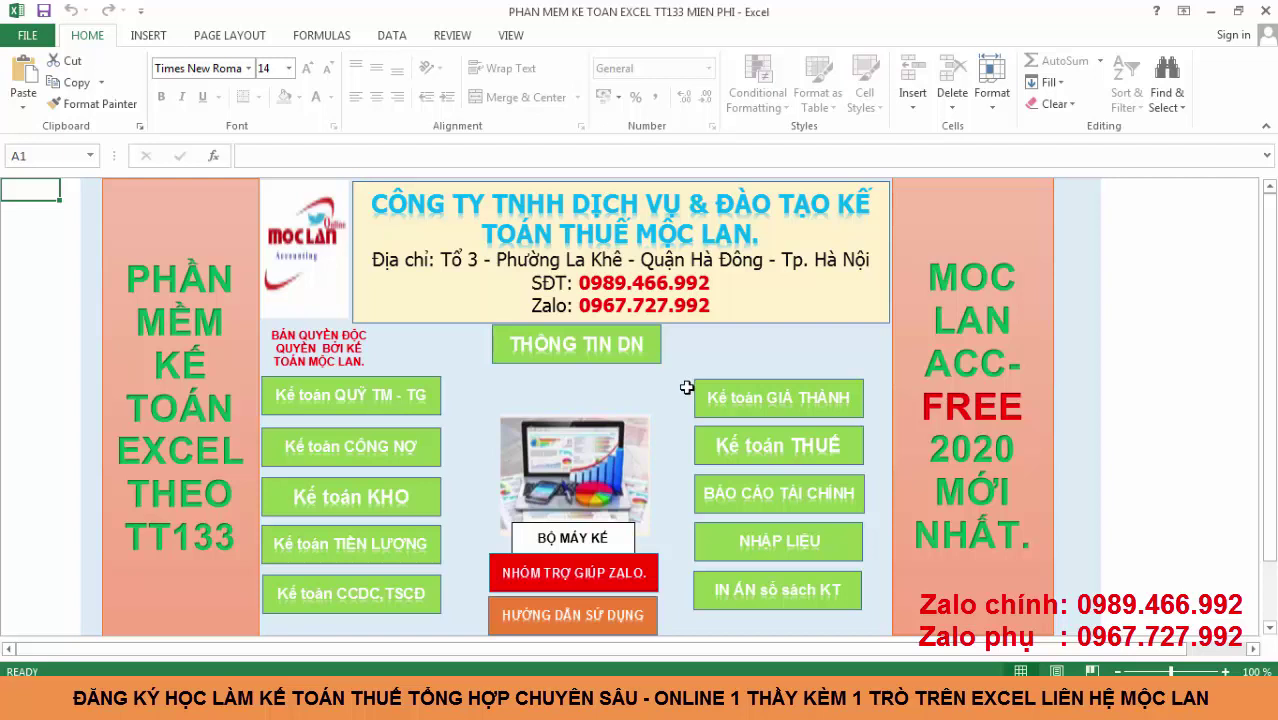
click(330, 490)
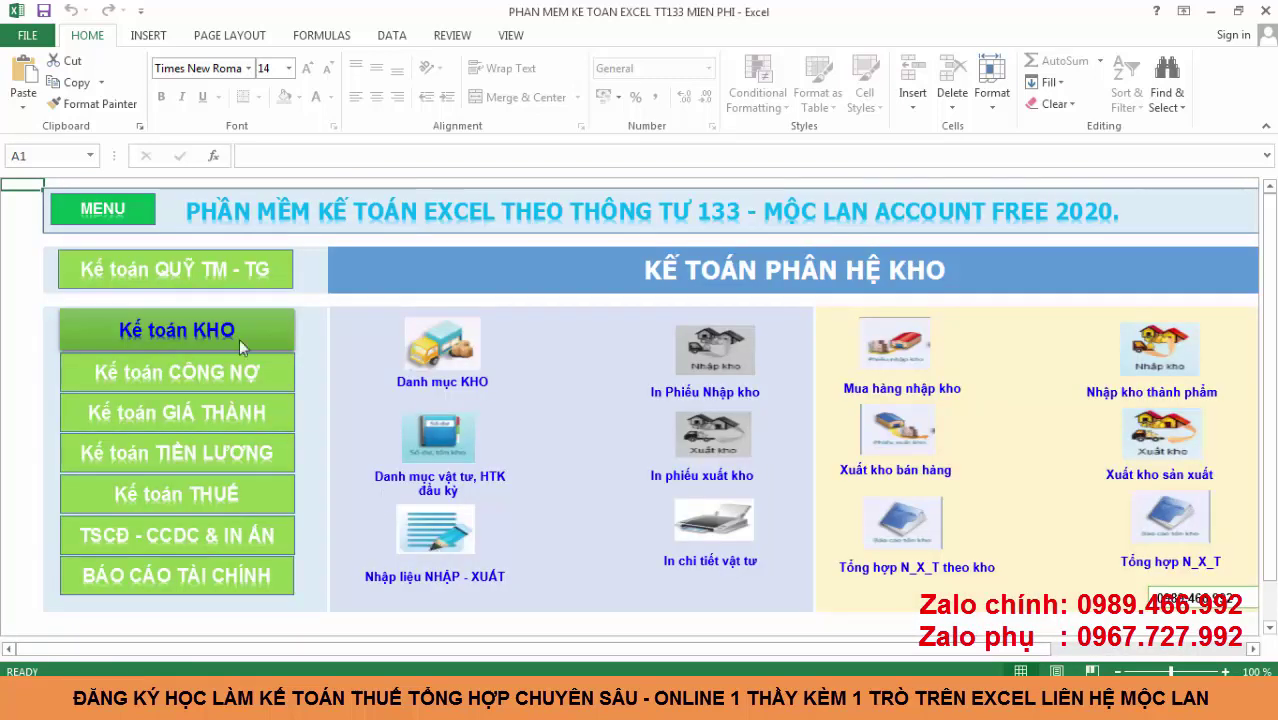
click(211, 370)
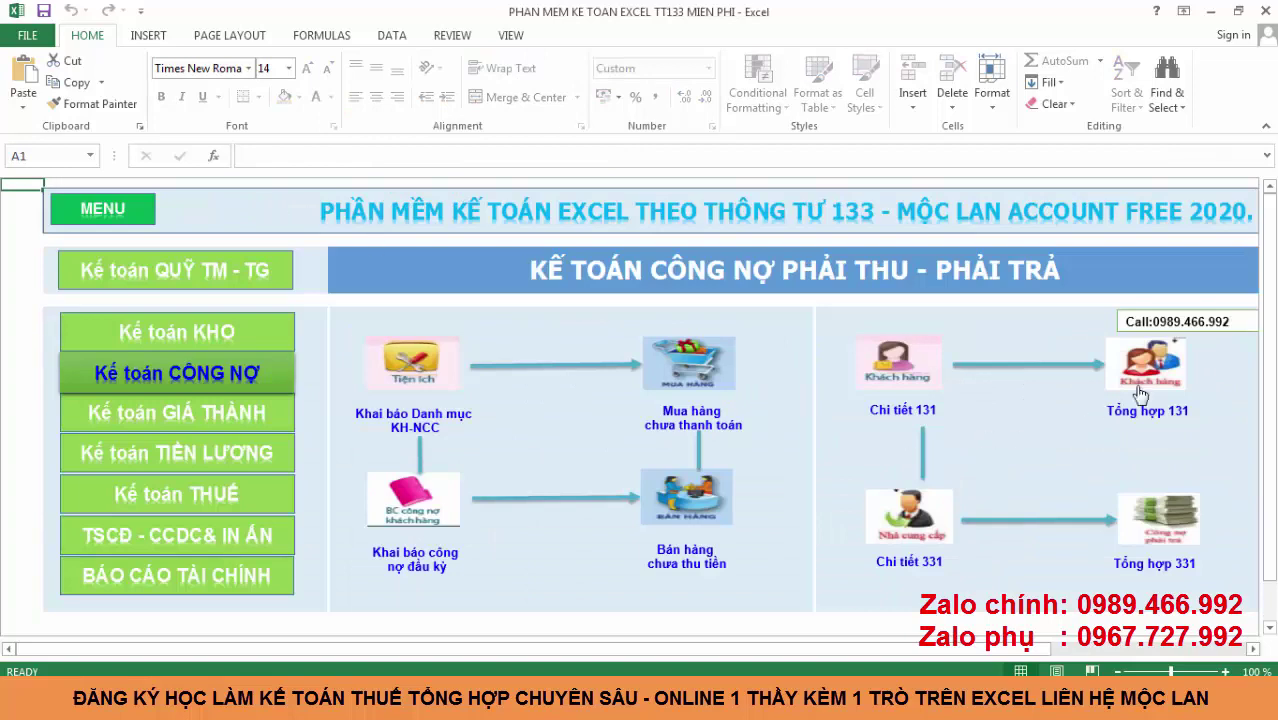
click(1140, 393)
click(958, 431)
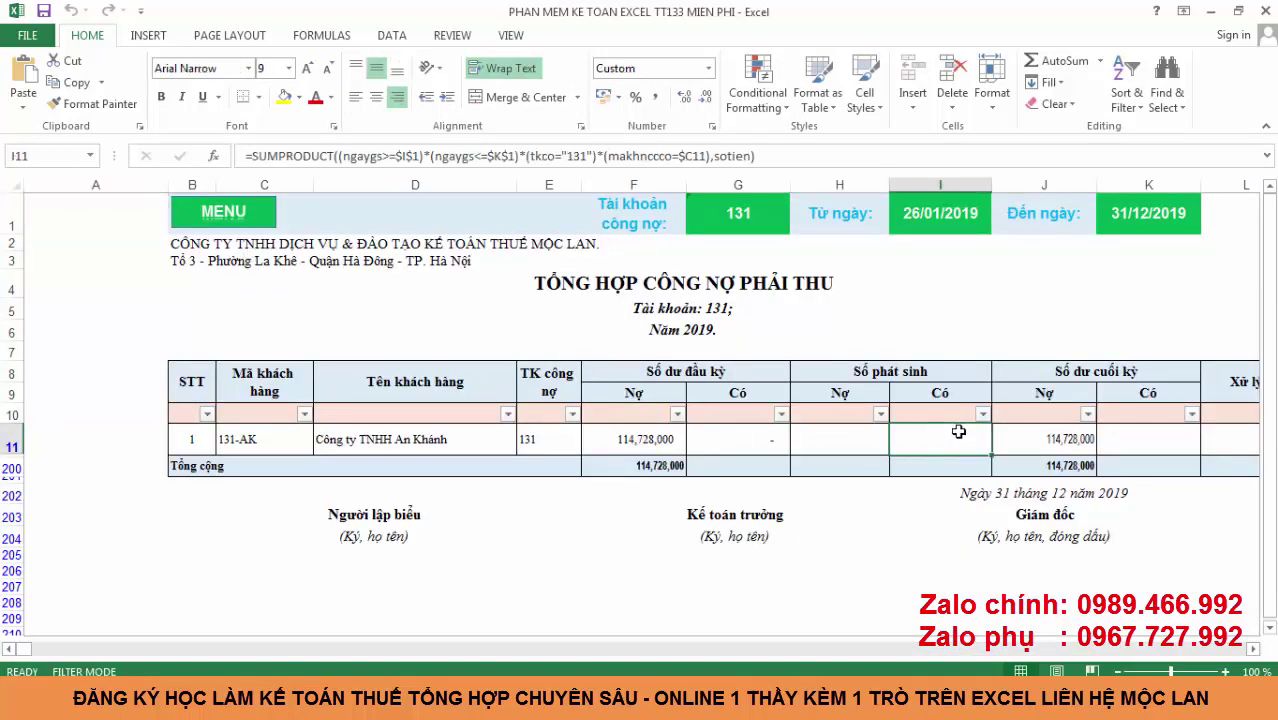
click(1126, 434)
click(209, 233)
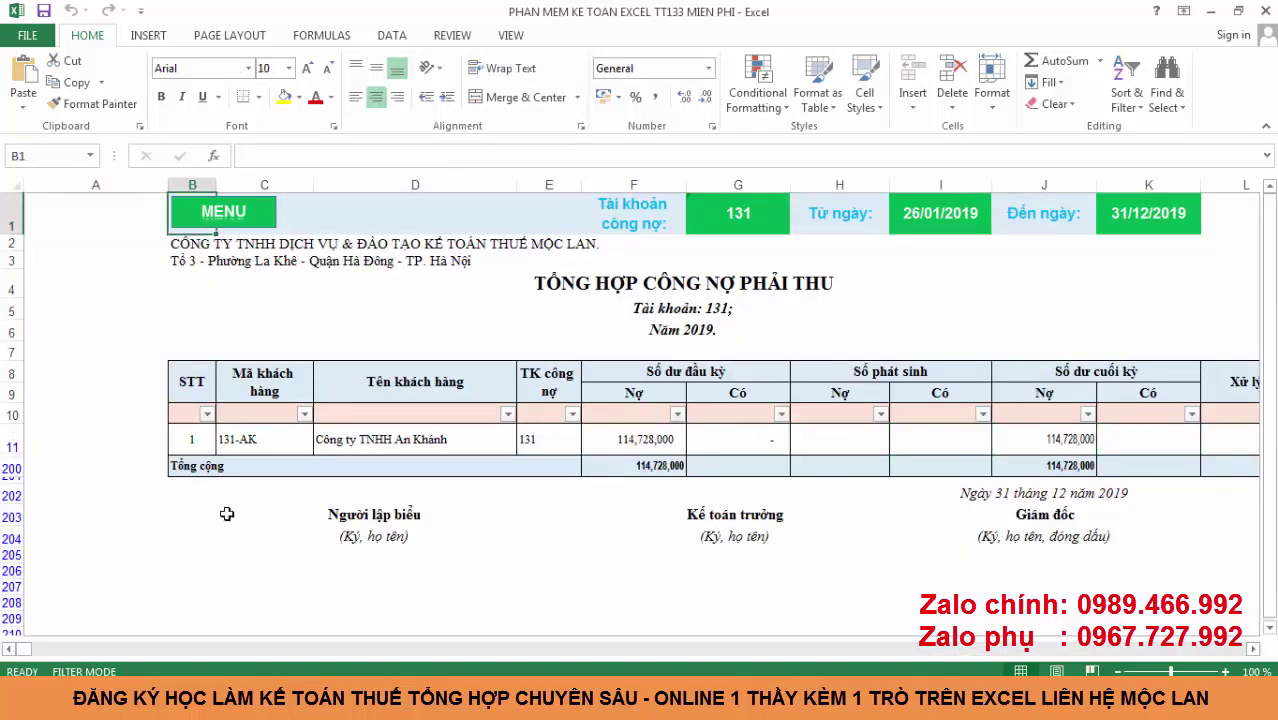
click(267, 217)
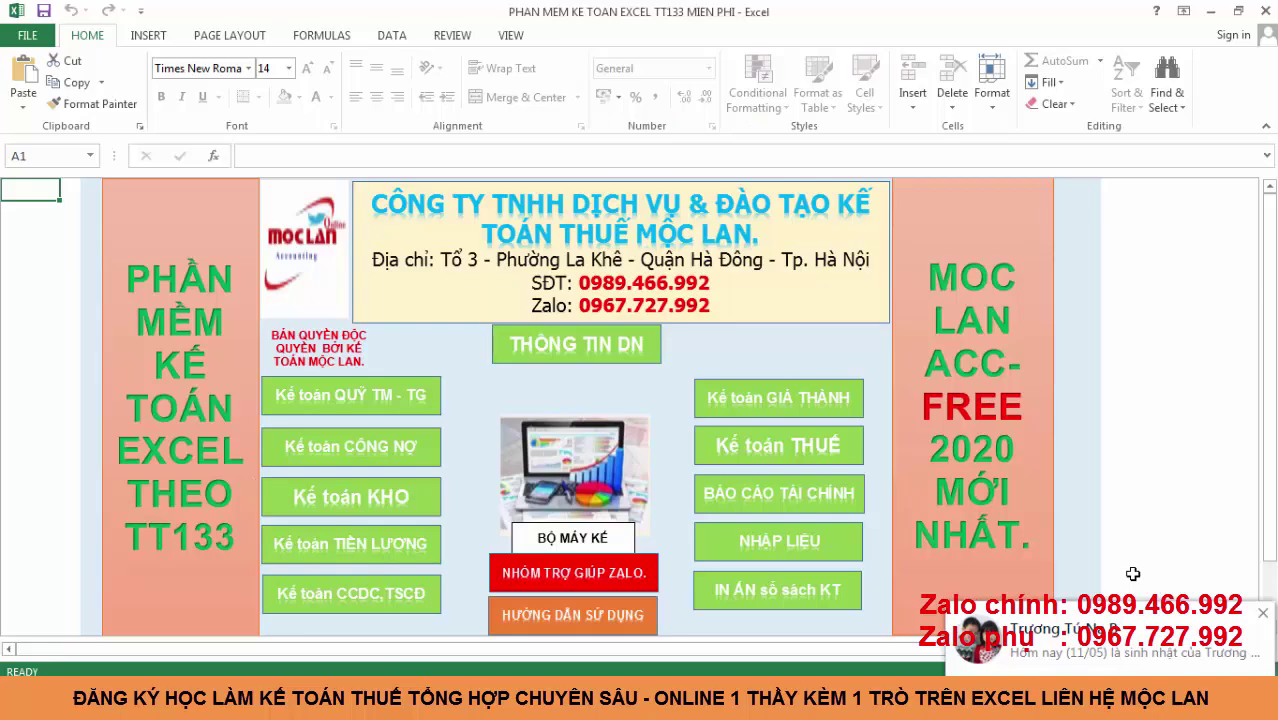
Step: Dismiss the chat notification popup in the bottom-right corner
click(1263, 613)
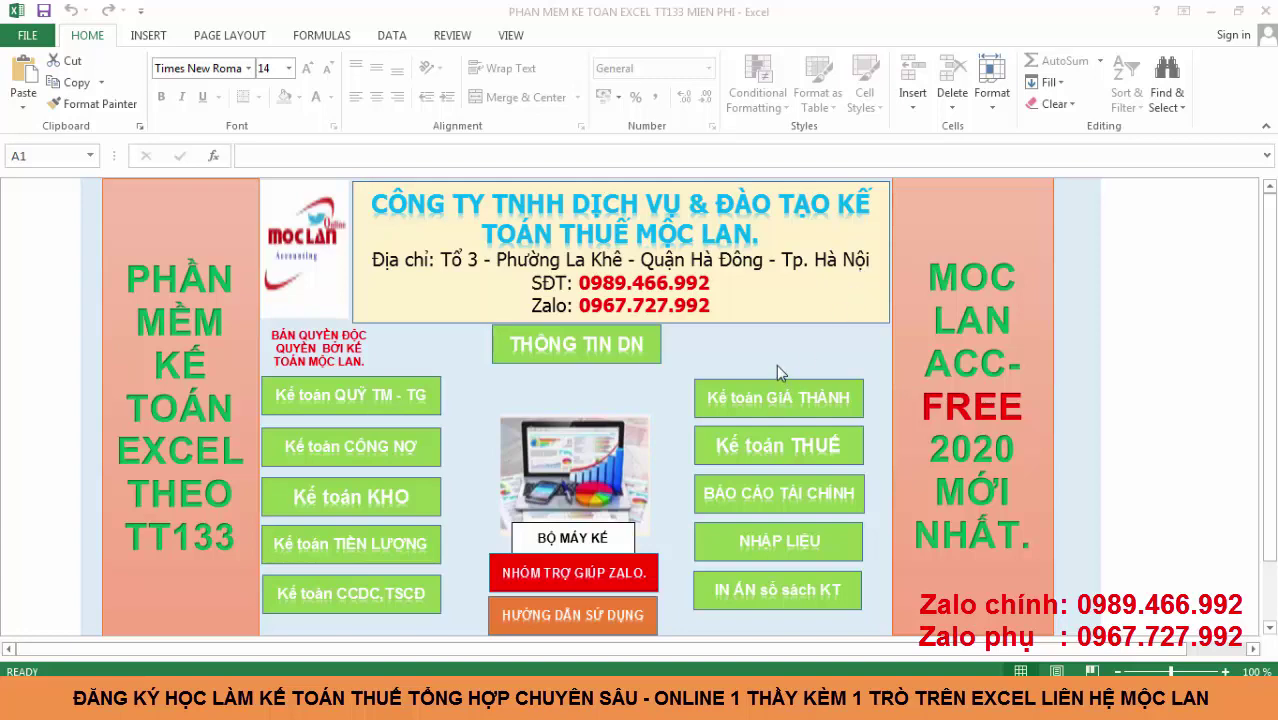
click(400, 446)
click(135, 213)
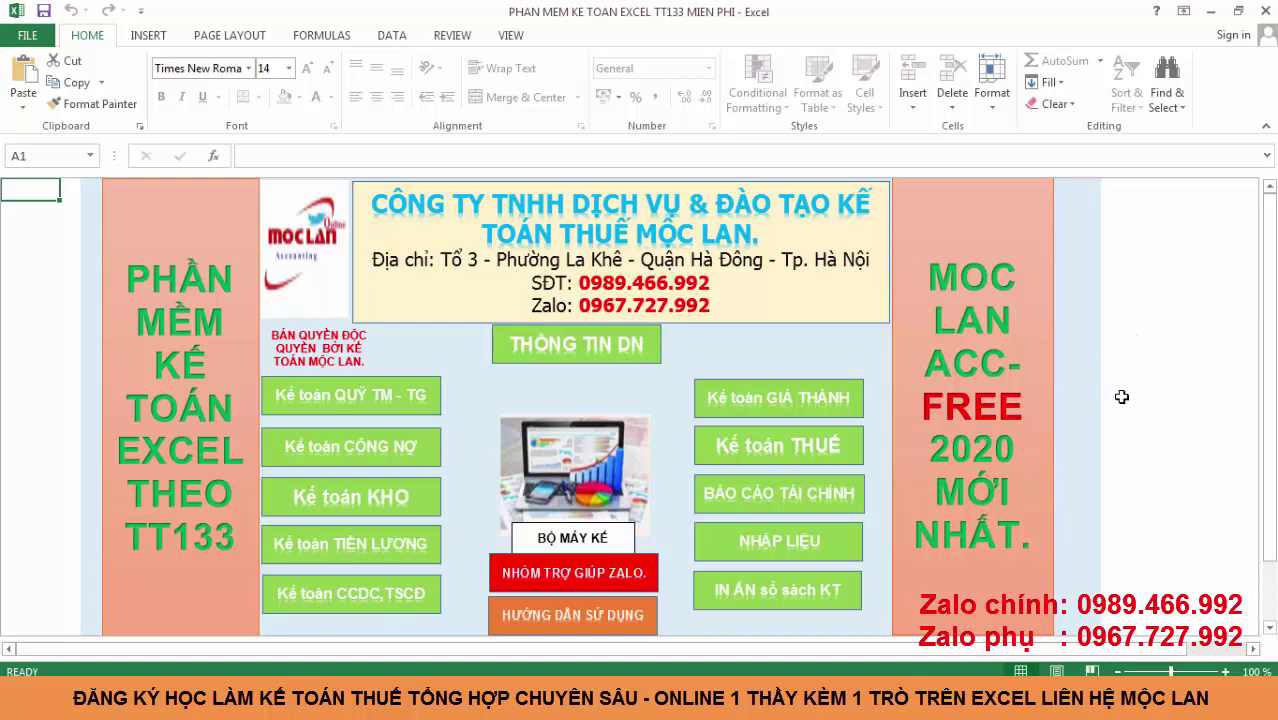
Step: Open the detailed data-entry sheet and select G10, H3, the title cell and the first entry rows
click(766, 553)
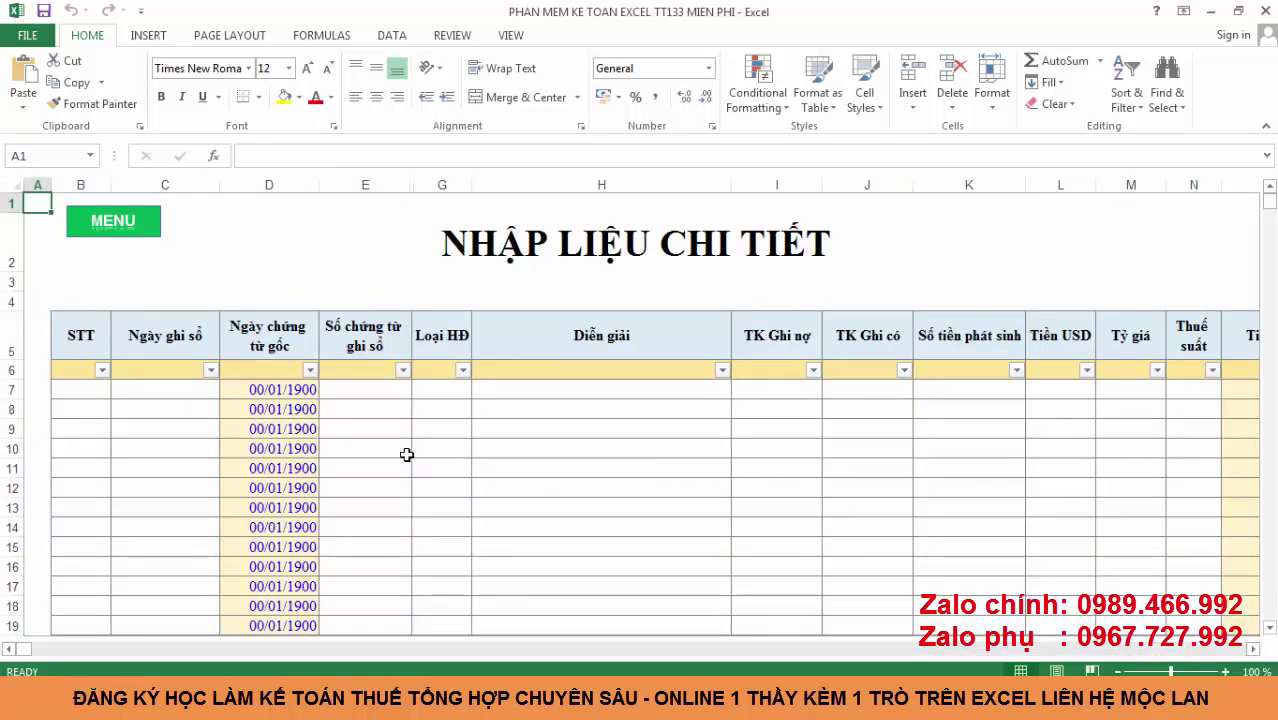
click(439, 446)
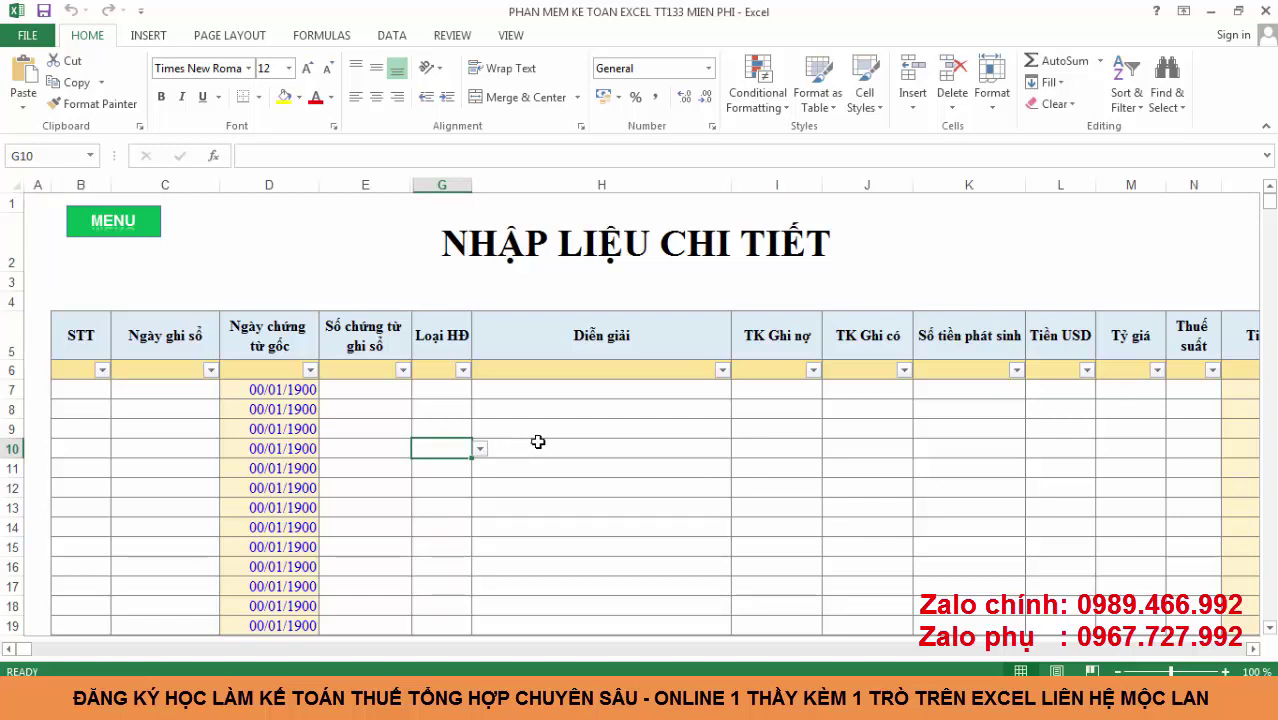
click(657, 274)
click(652, 259)
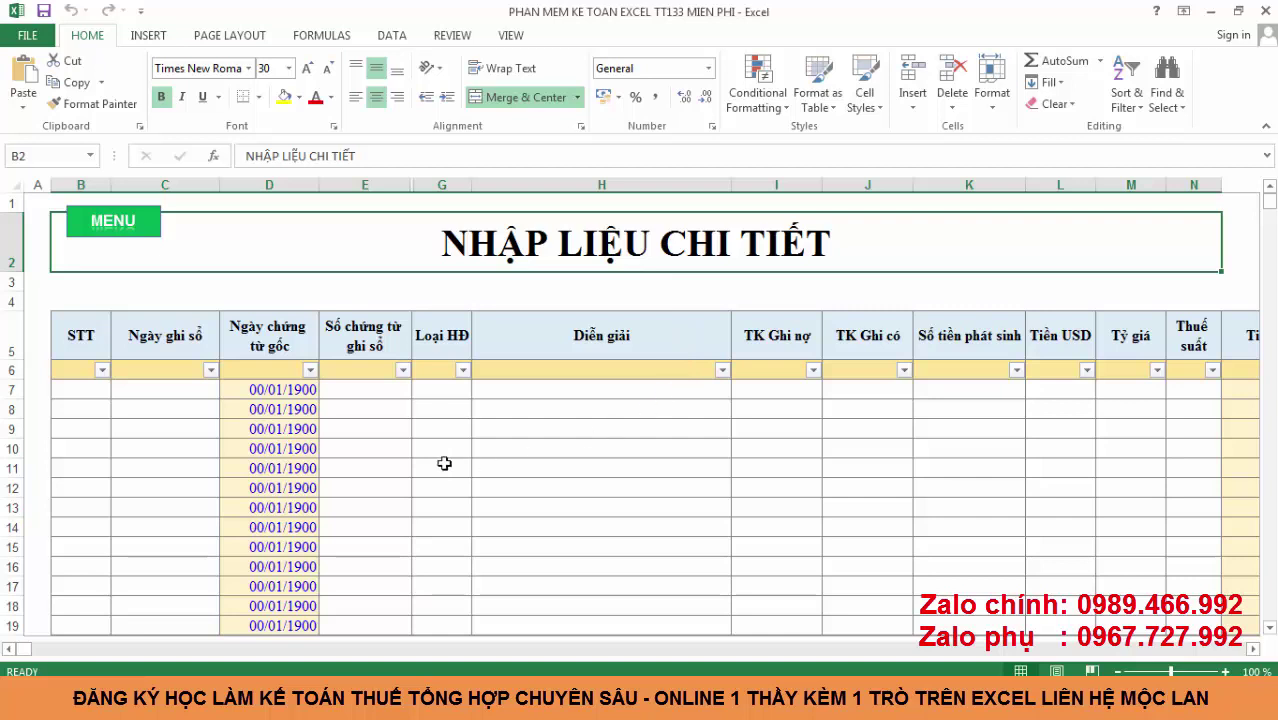
drag(113, 398, 995, 448)
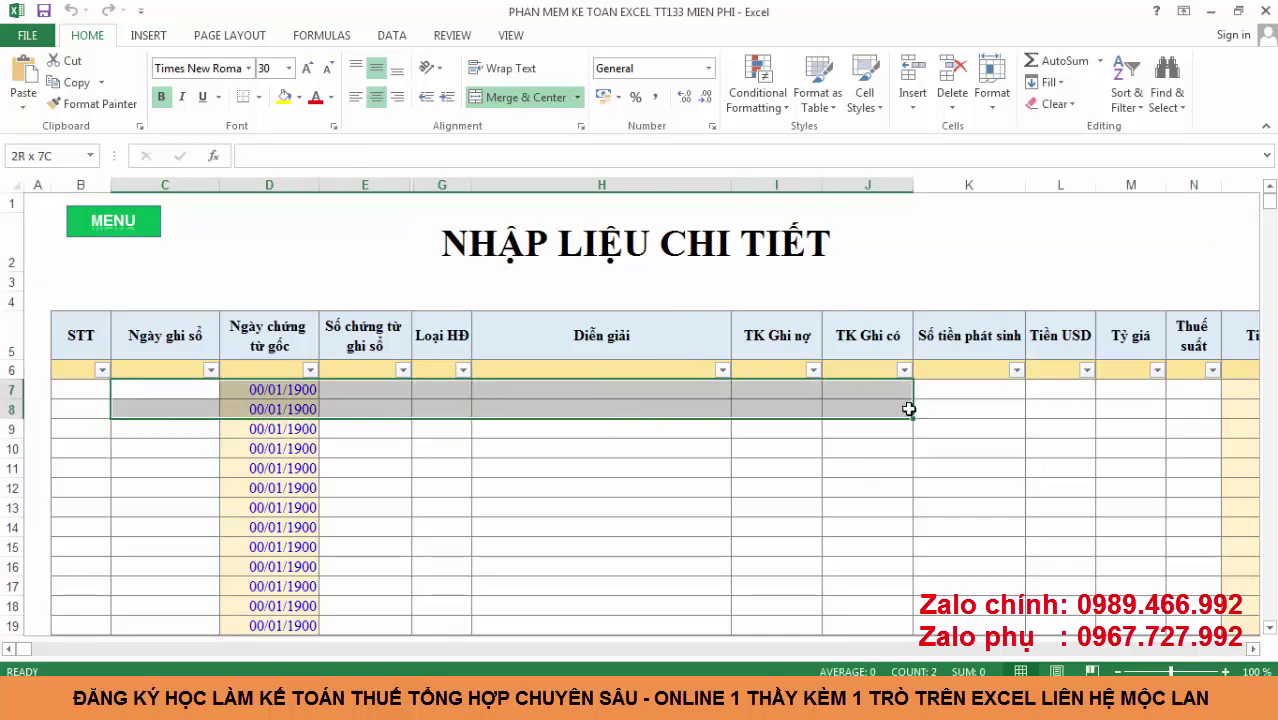
Step: Return to the menu and open the Bảng cân đối PS trial balance under BÁO CÁO TÀI CHÍNH
click(156, 231)
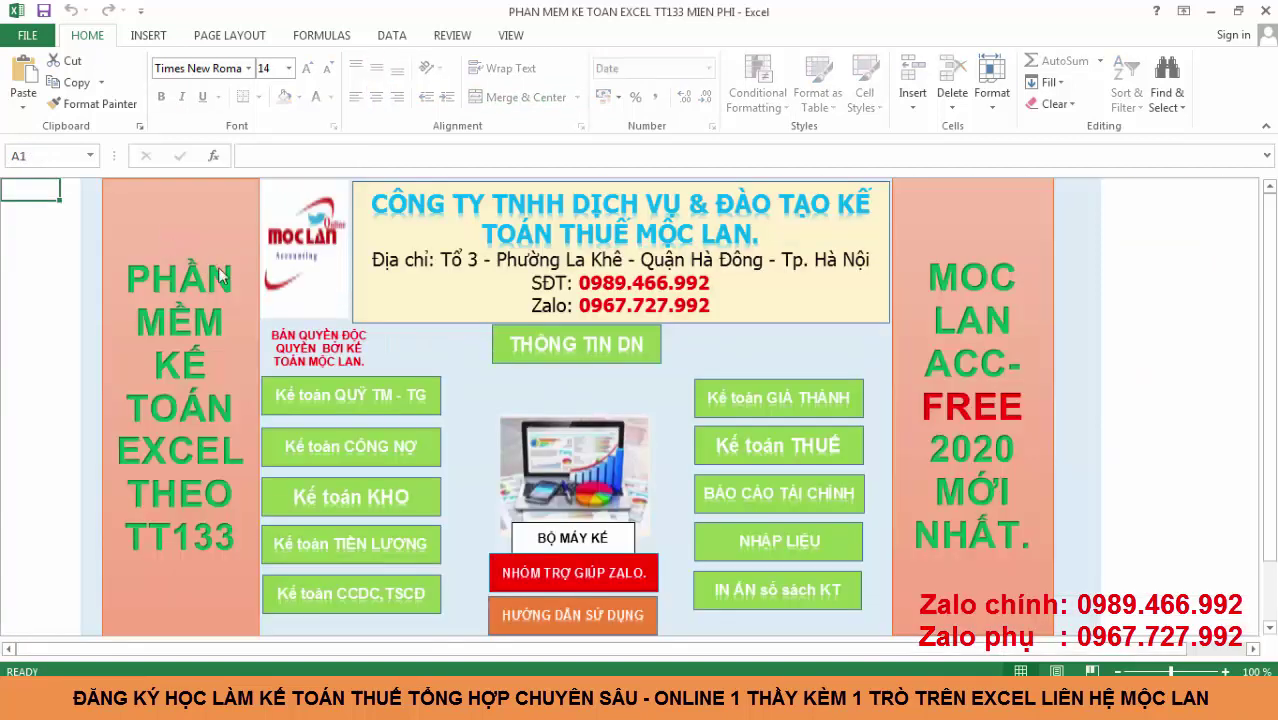
click(782, 550)
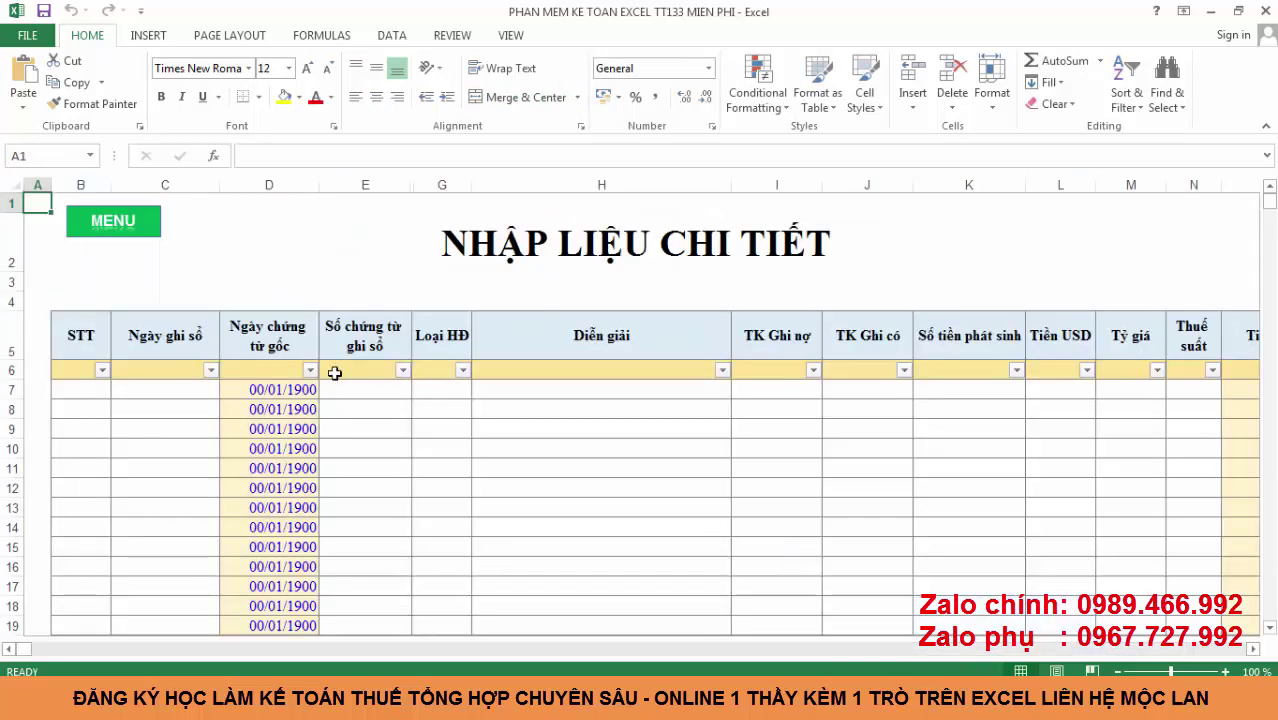
click(155, 237)
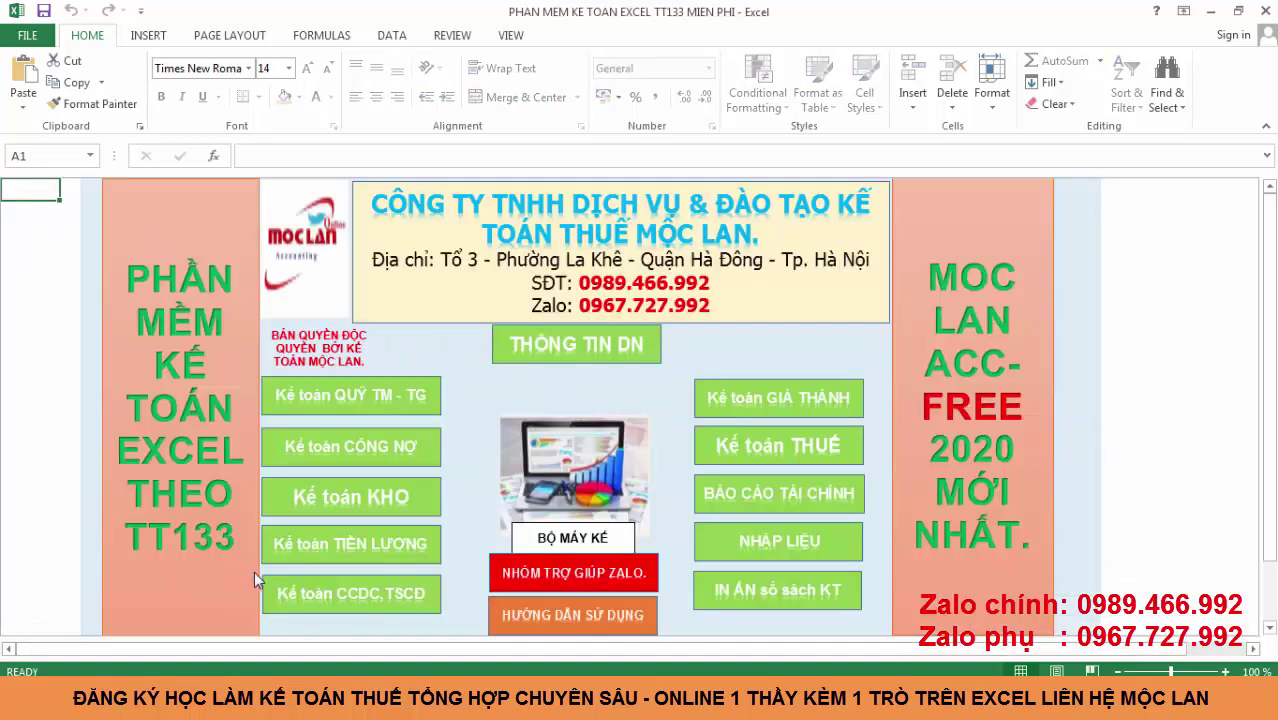
click(757, 508)
click(367, 497)
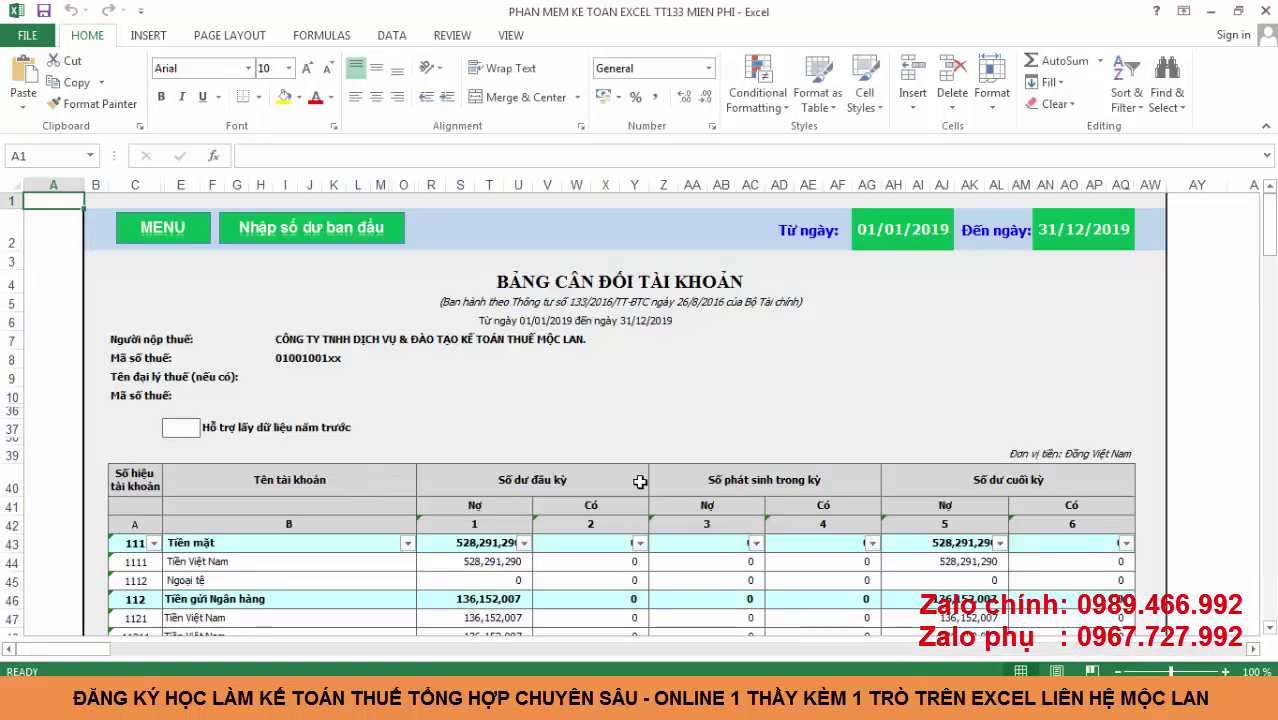
Step: Scroll down through the trial balance accounts and back up to review them
scroll(699, 500, down, 3)
scroll(699, 510, down, 2)
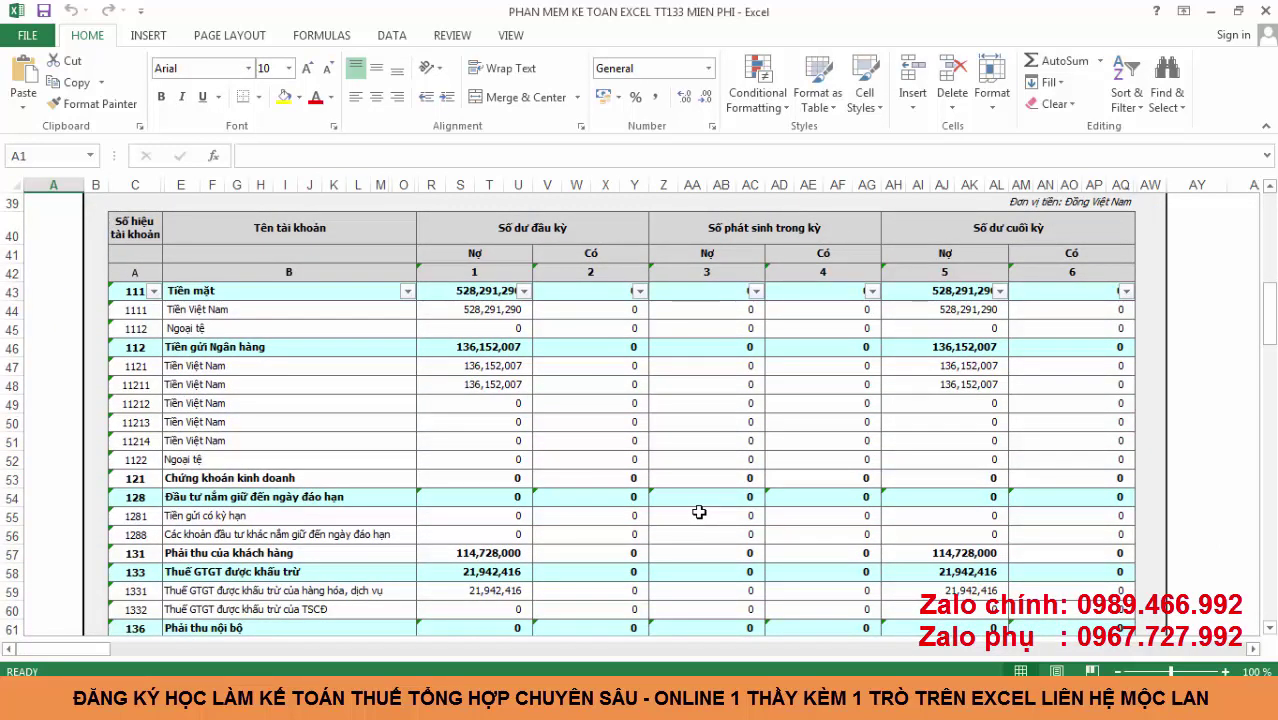
scroll(699, 510, down, 2)
scroll(660, 507, up, 6)
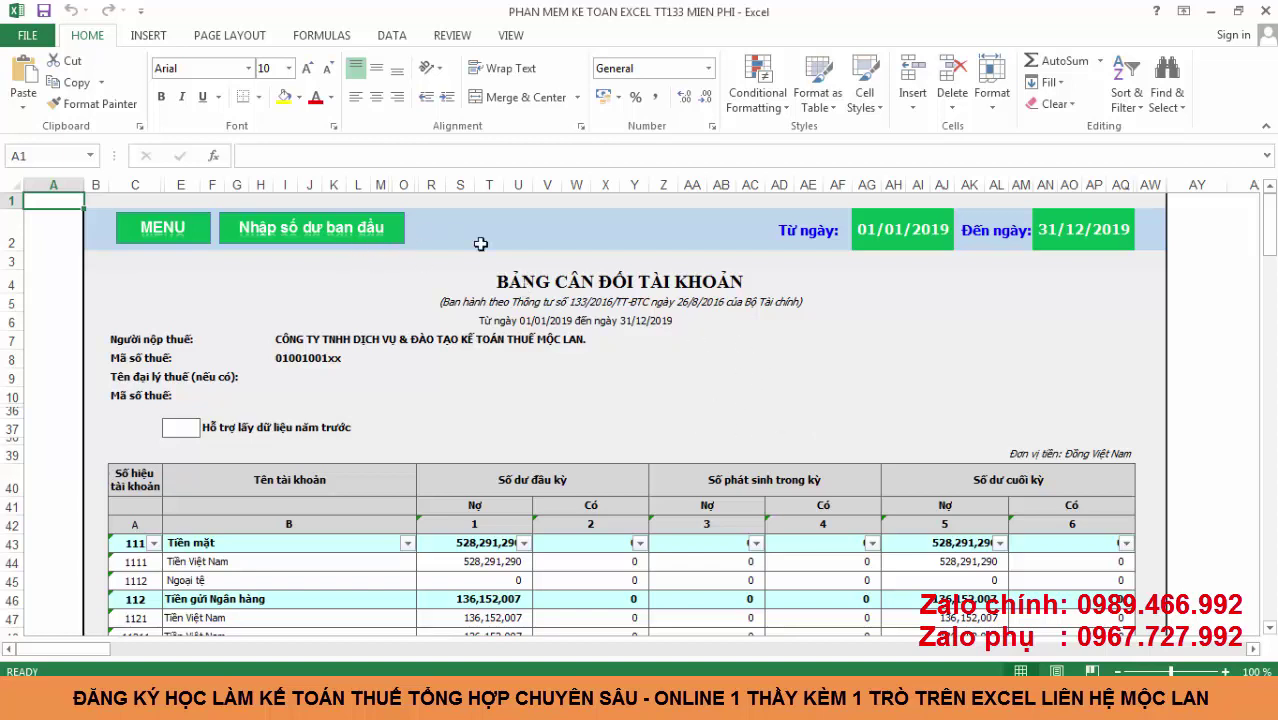
click(303, 230)
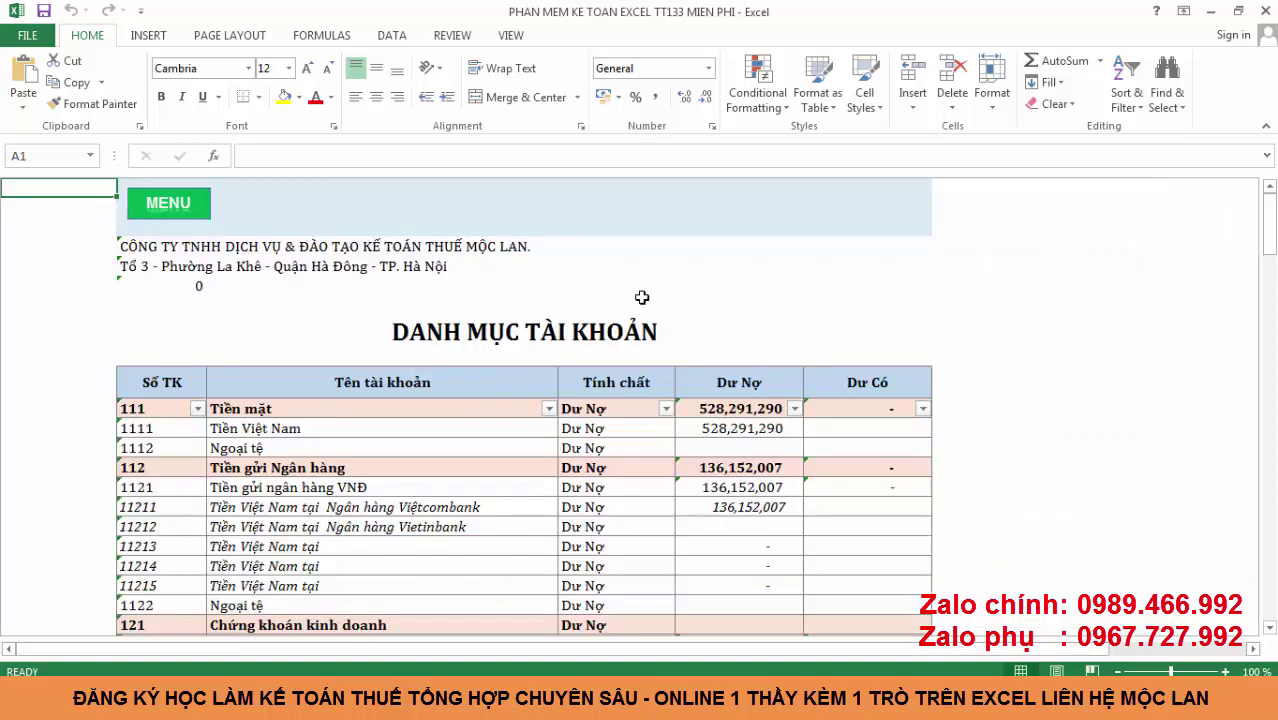
click(174, 205)
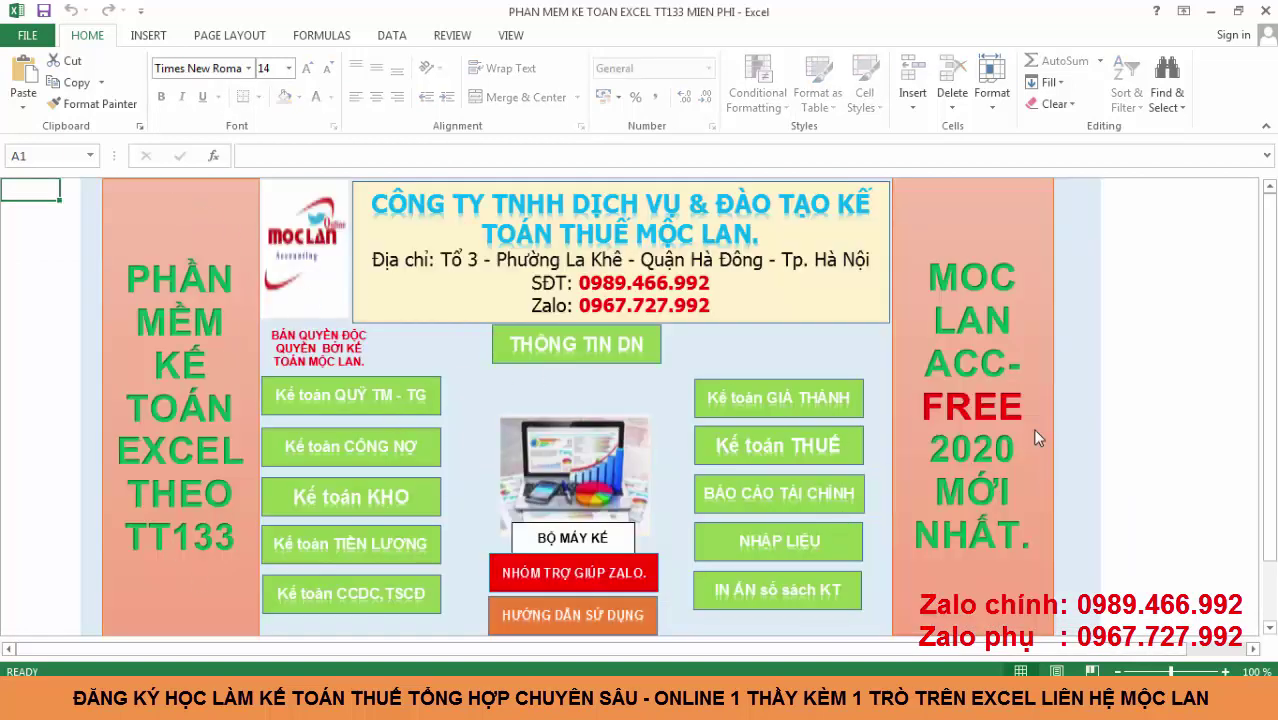
scroll(672, 420, down, 1)
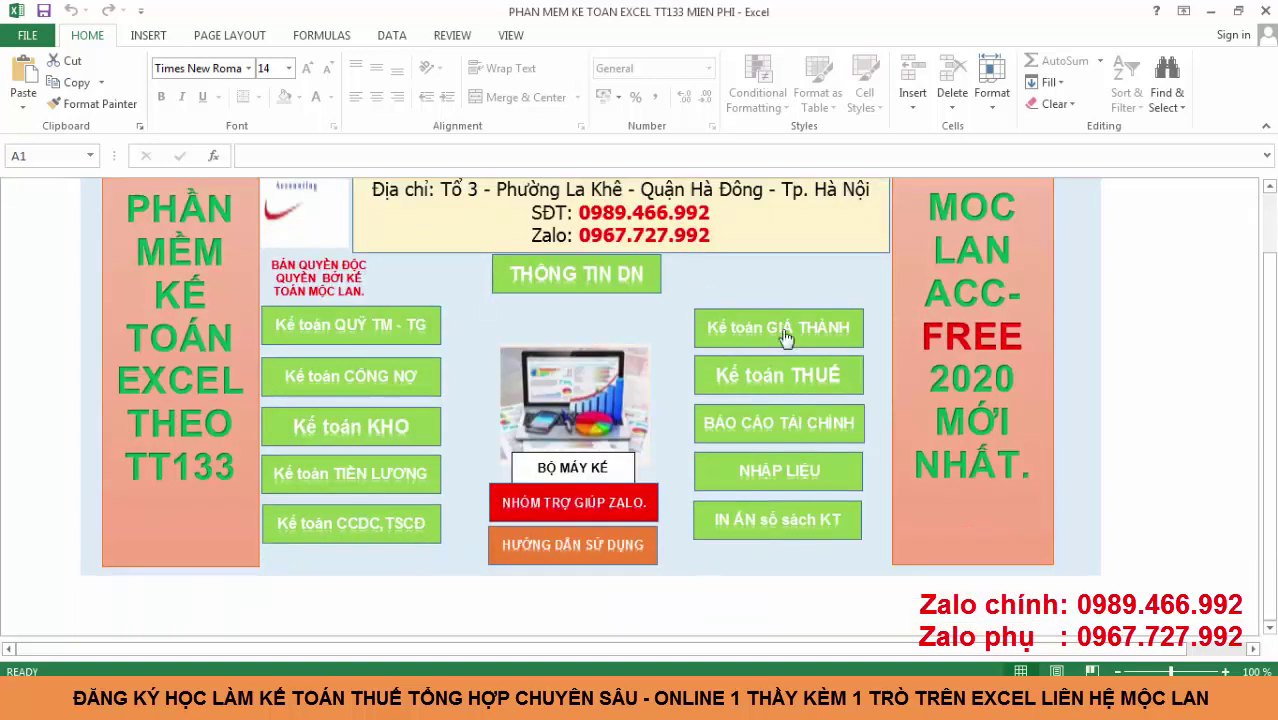
click(747, 430)
click(418, 462)
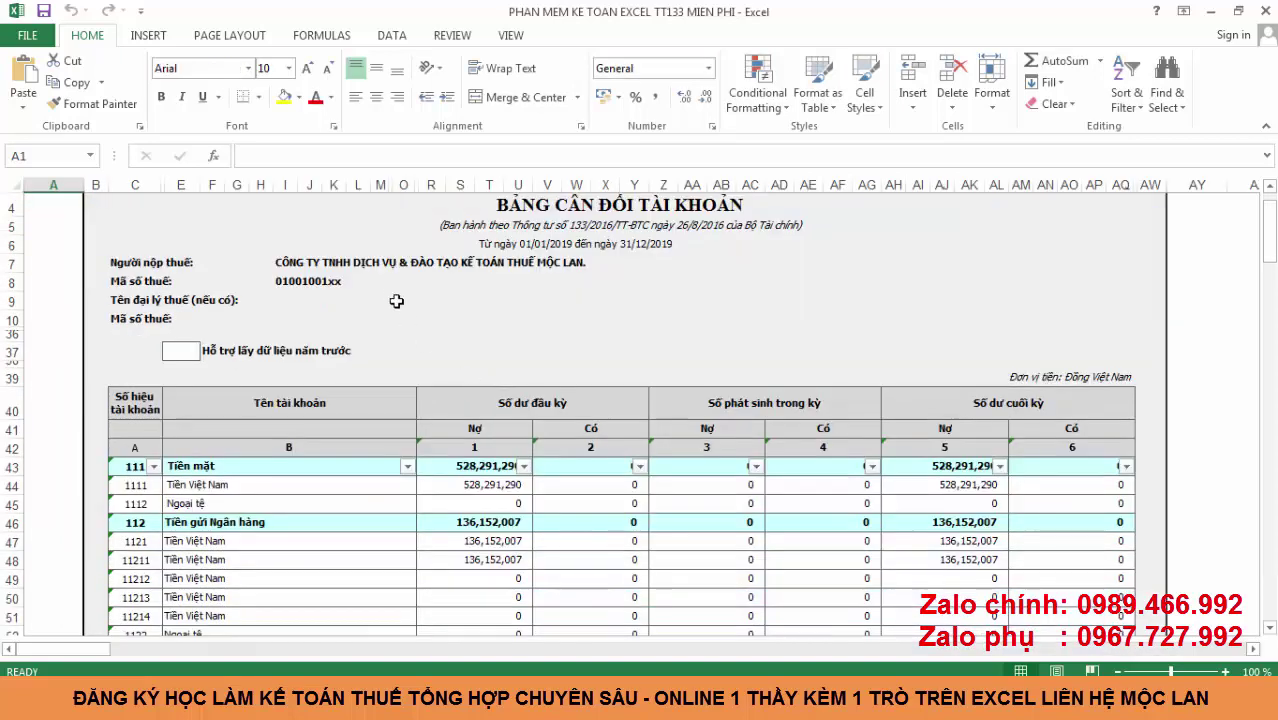
click(362, 238)
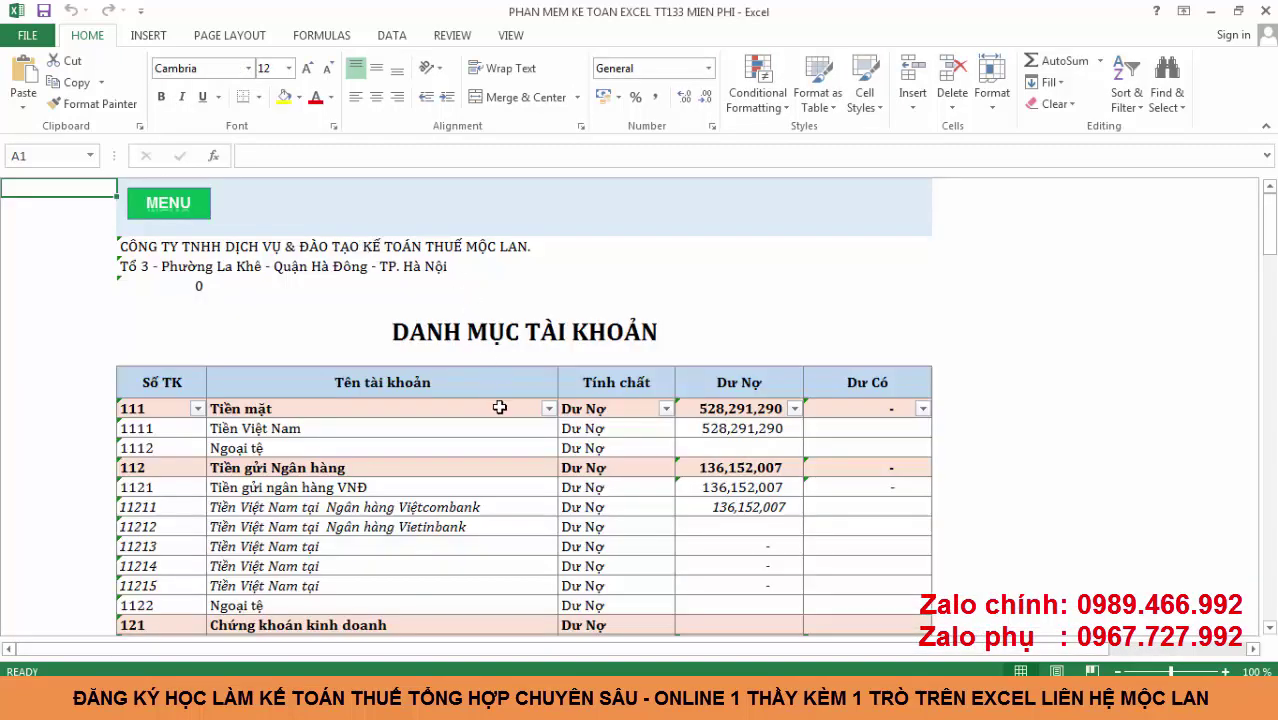
Step: Inspect the balances of accounts 111, 1111 (528,291,290), 1112 and 11211 (136,152,007), and scroll the list
click(700, 410)
click(704, 427)
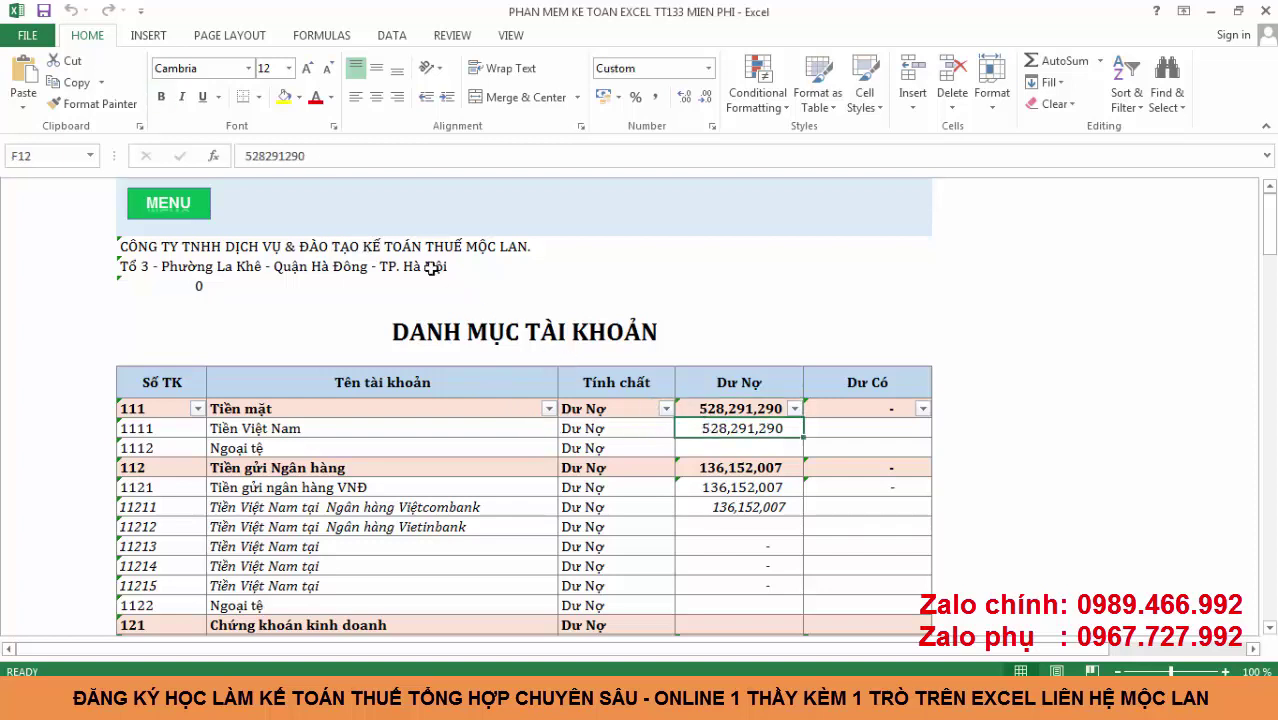
drag(148, 432, 718, 430)
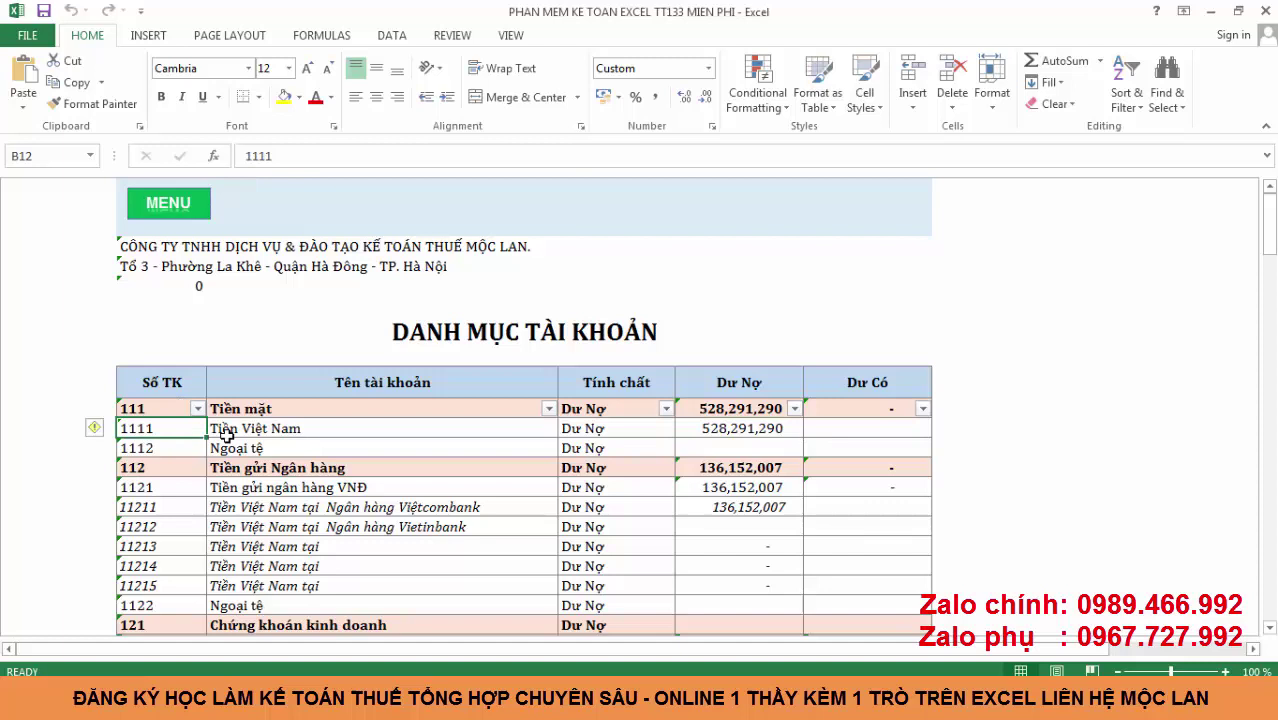
click(718, 430)
click(718, 403)
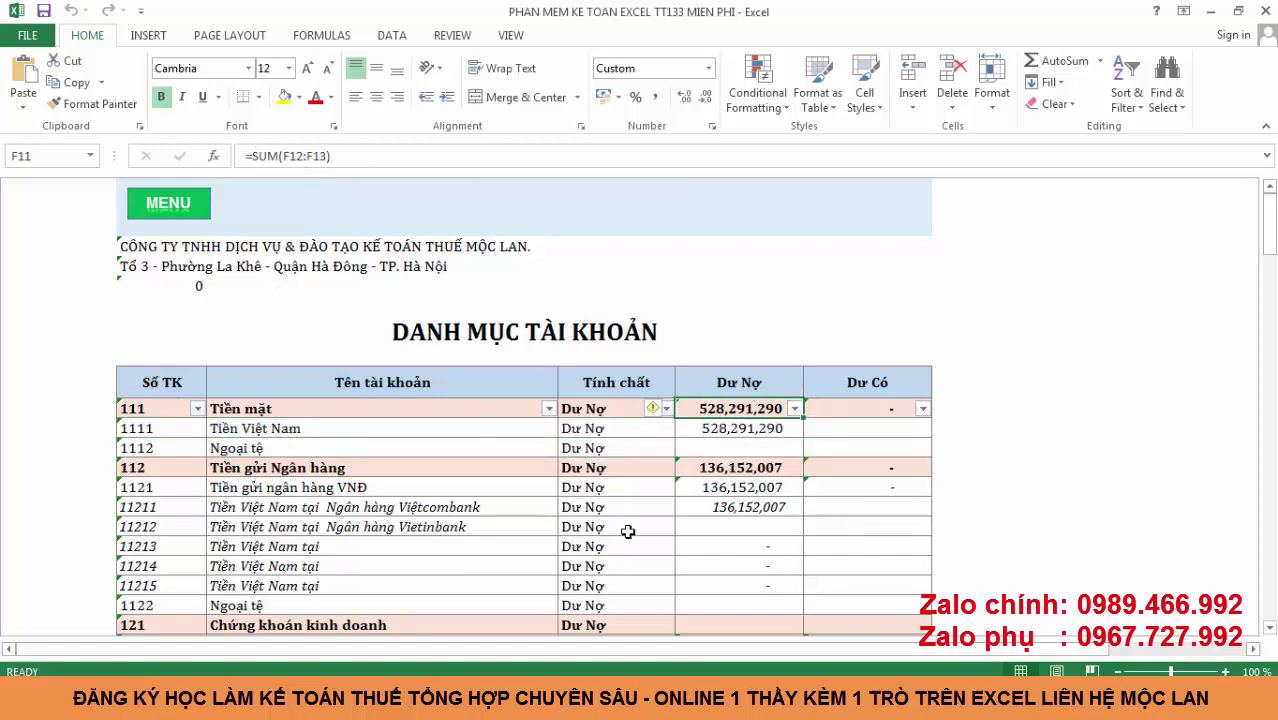
click(768, 443)
click(706, 507)
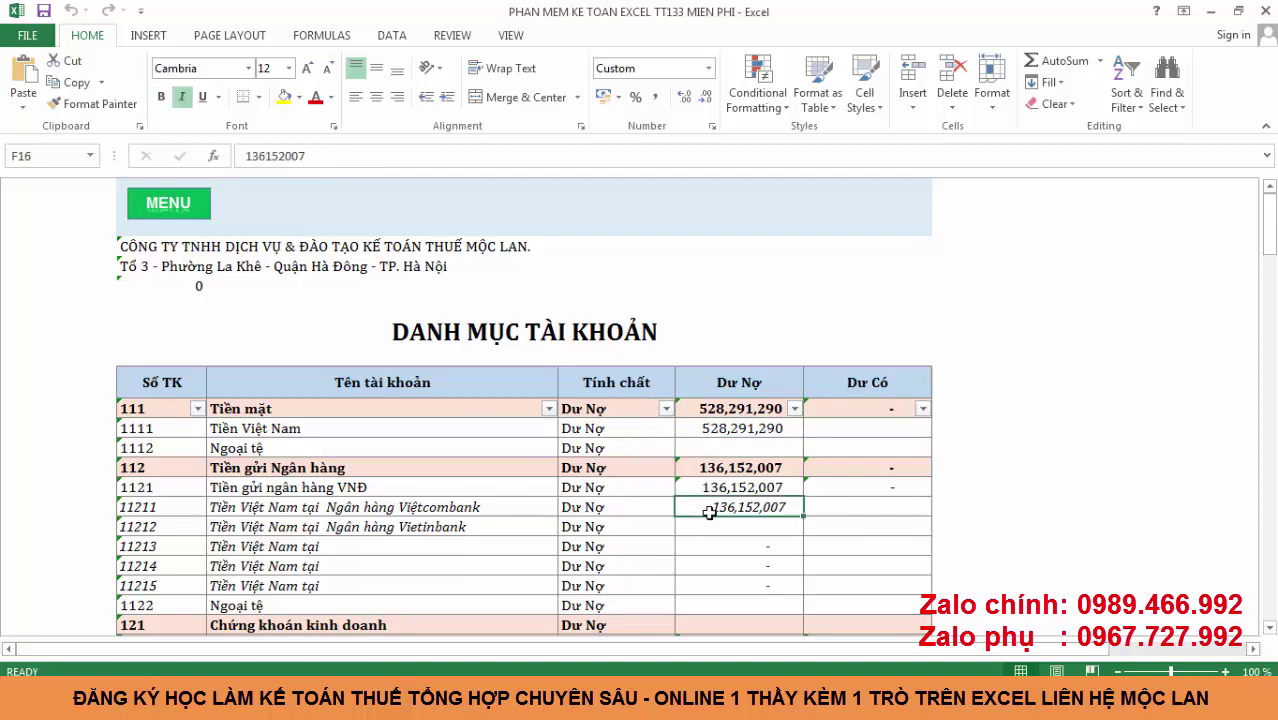
scroll(709, 512, down, 2)
scroll(709, 512, down, 1)
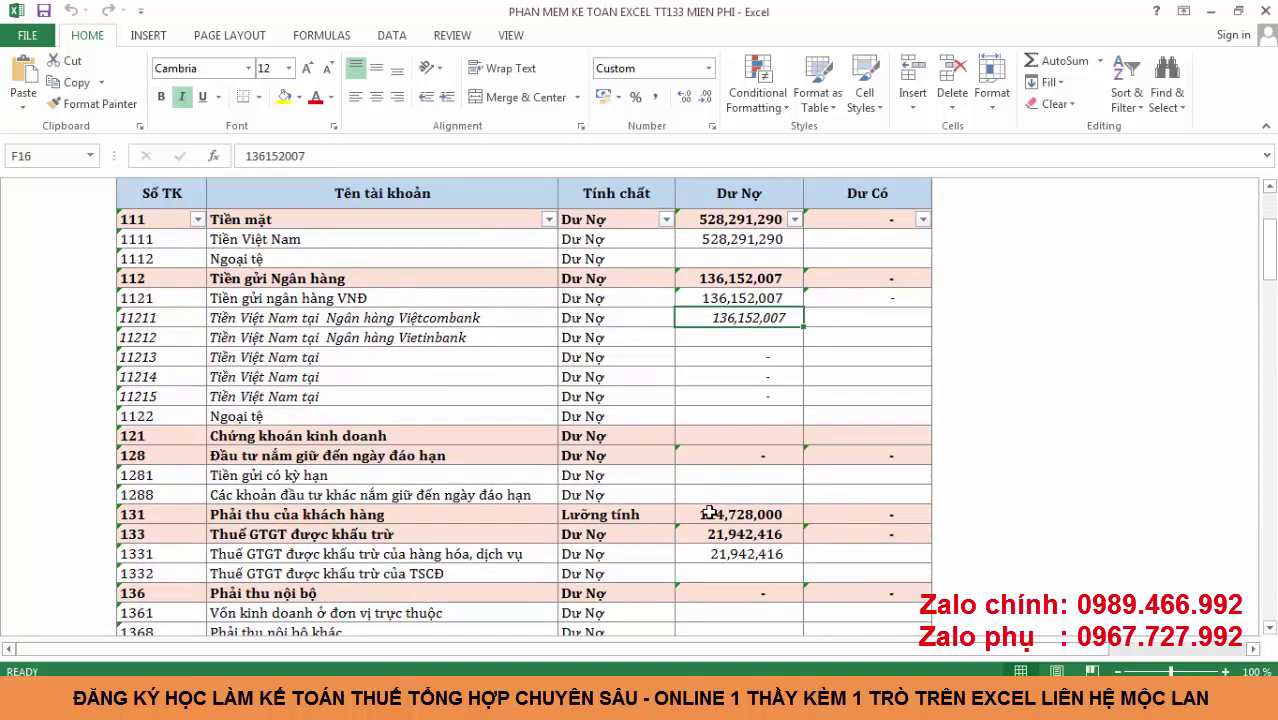
scroll(504, 470, up, 3)
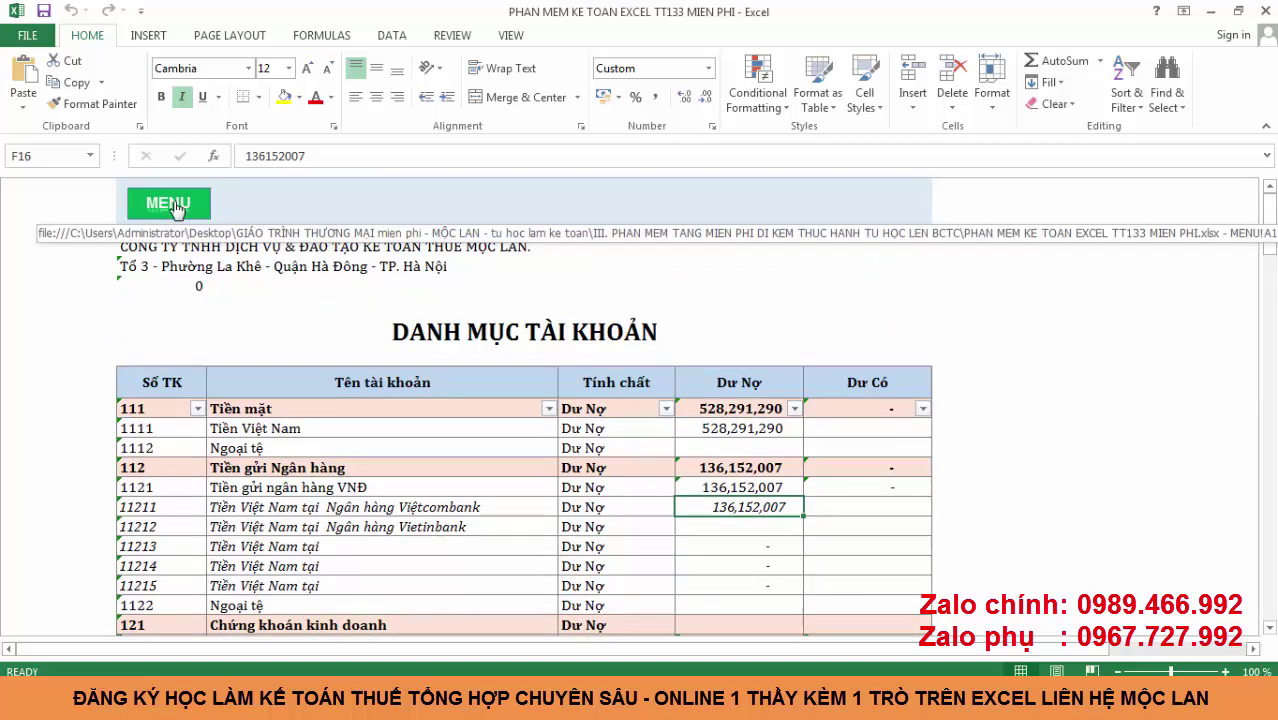
click(176, 206)
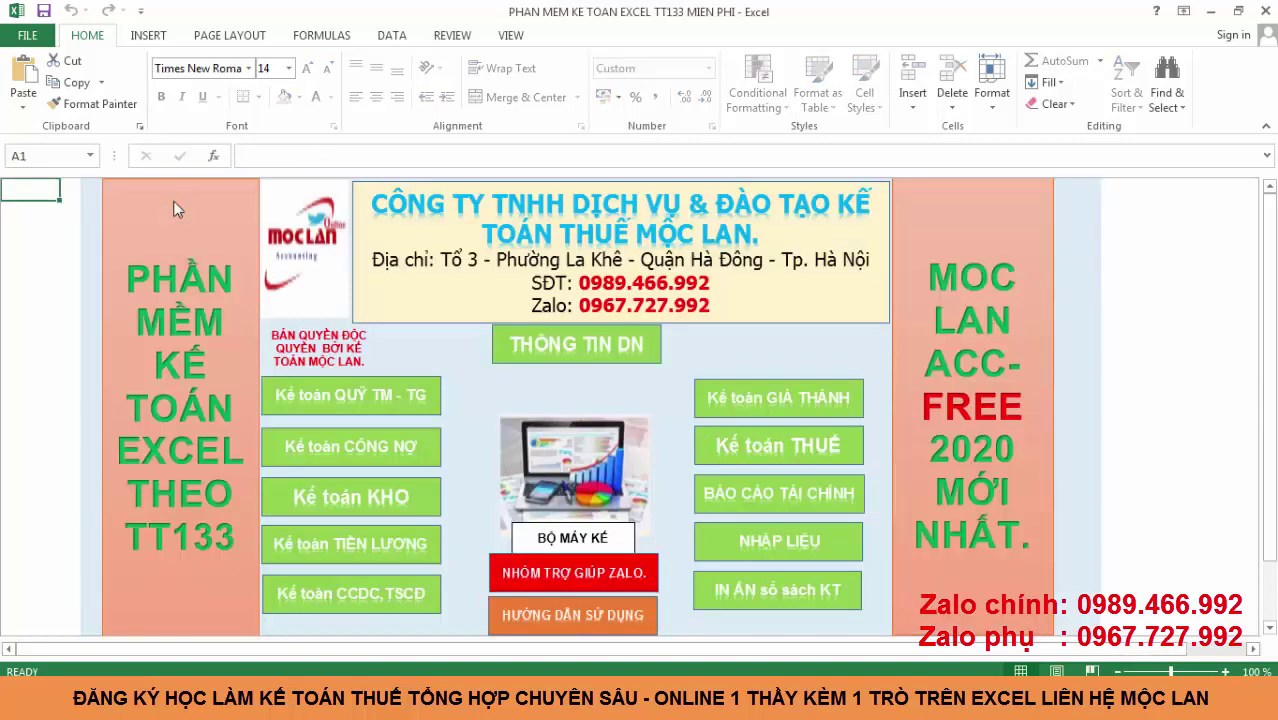
click(767, 540)
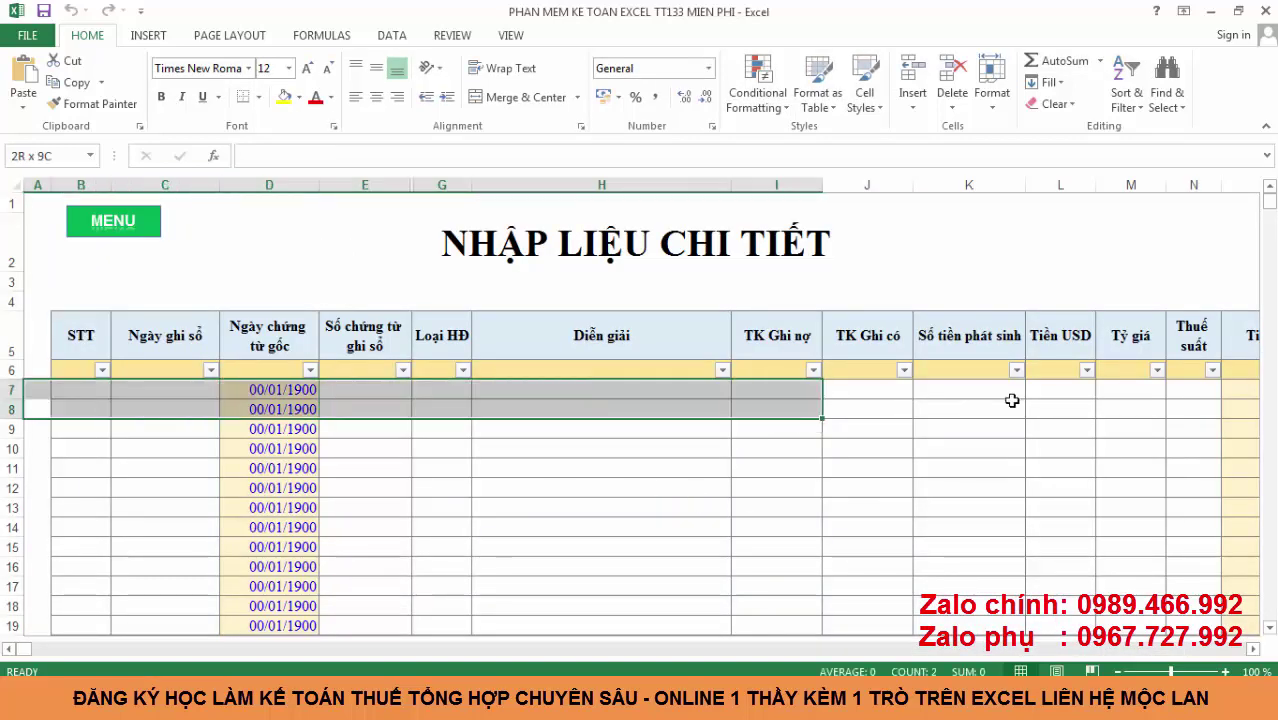
drag(55, 403, 640, 466)
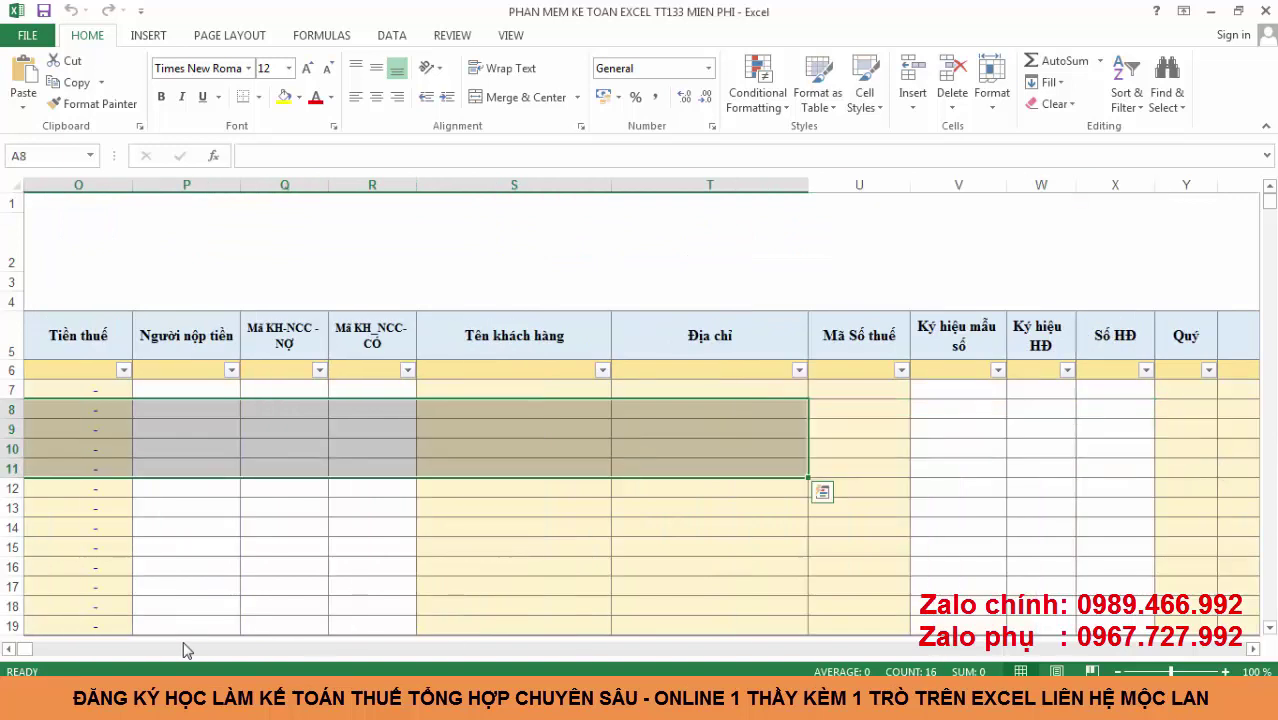
drag(26, 652, 5, 652)
click(491, 471)
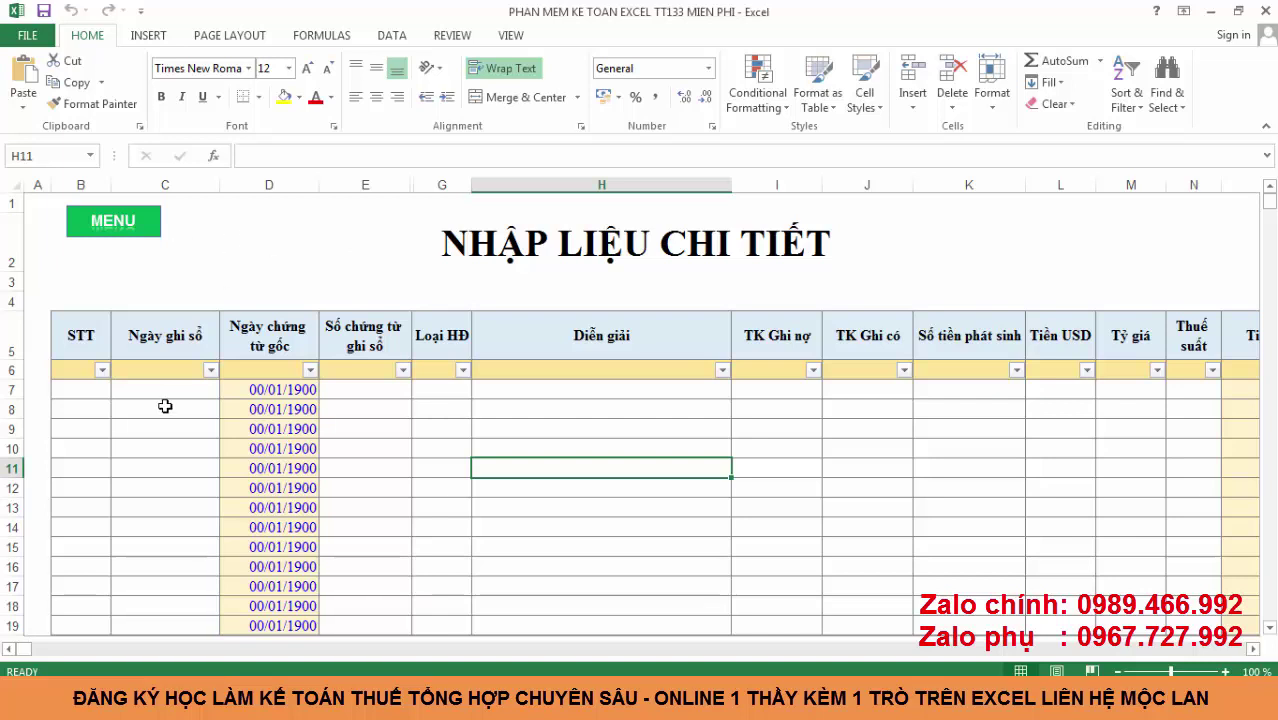
mouse_move(142, 395)
mouse_down()
mouse_move(825, 452)
mouse_move(774, 443)
mouse_move(783, 407)
mouse_move(843, 399)
mouse_move(864, 411)
mouse_move(874, 474)
mouse_up()
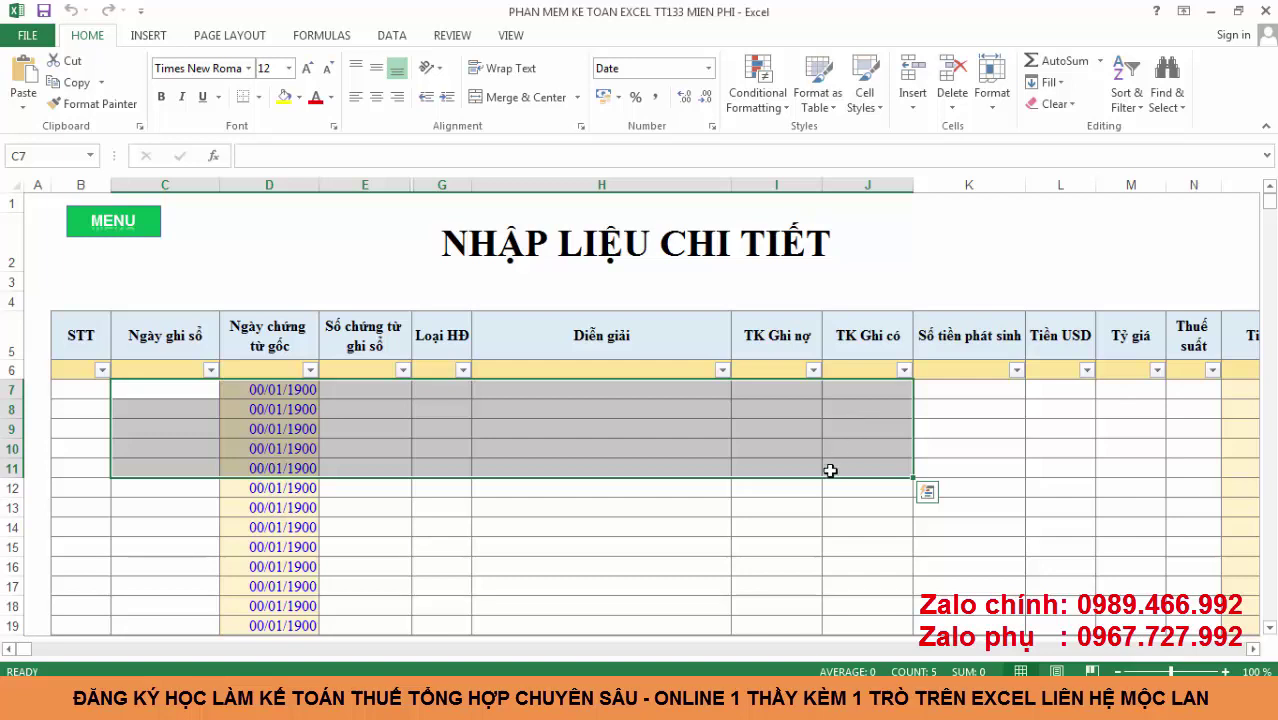
click(829, 471)
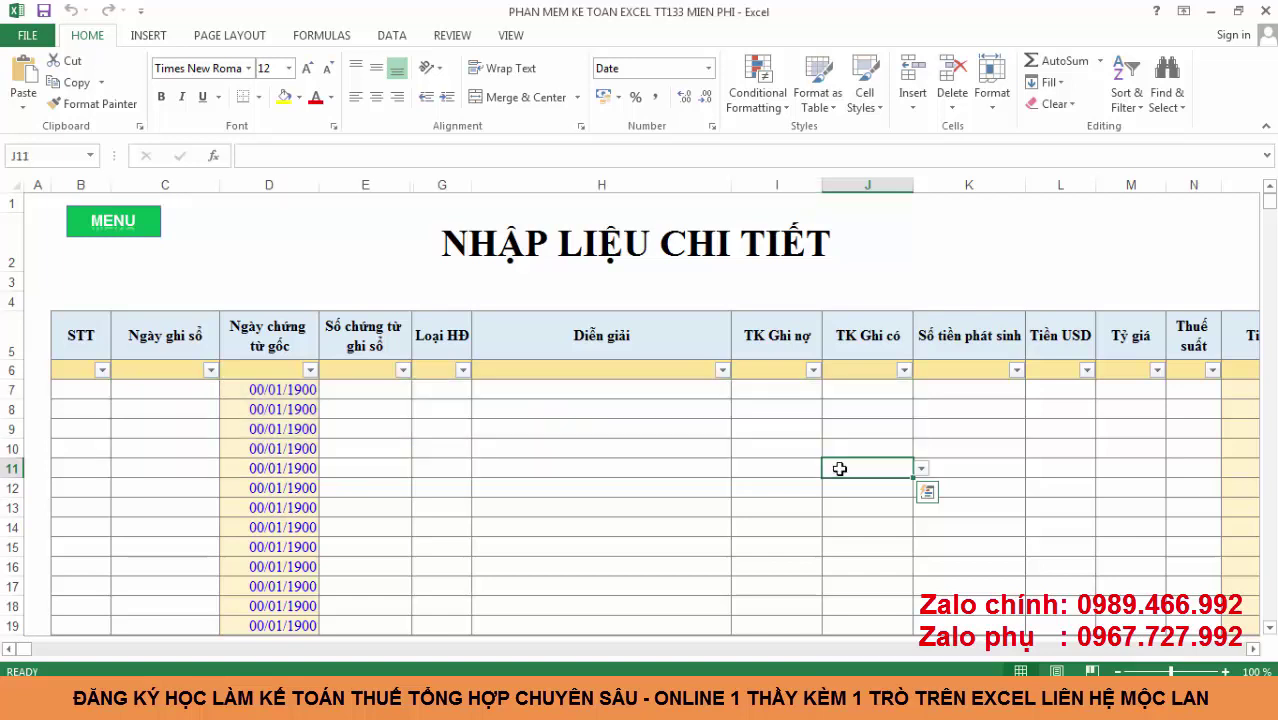
drag(395, 409, 720, 408)
click(792, 391)
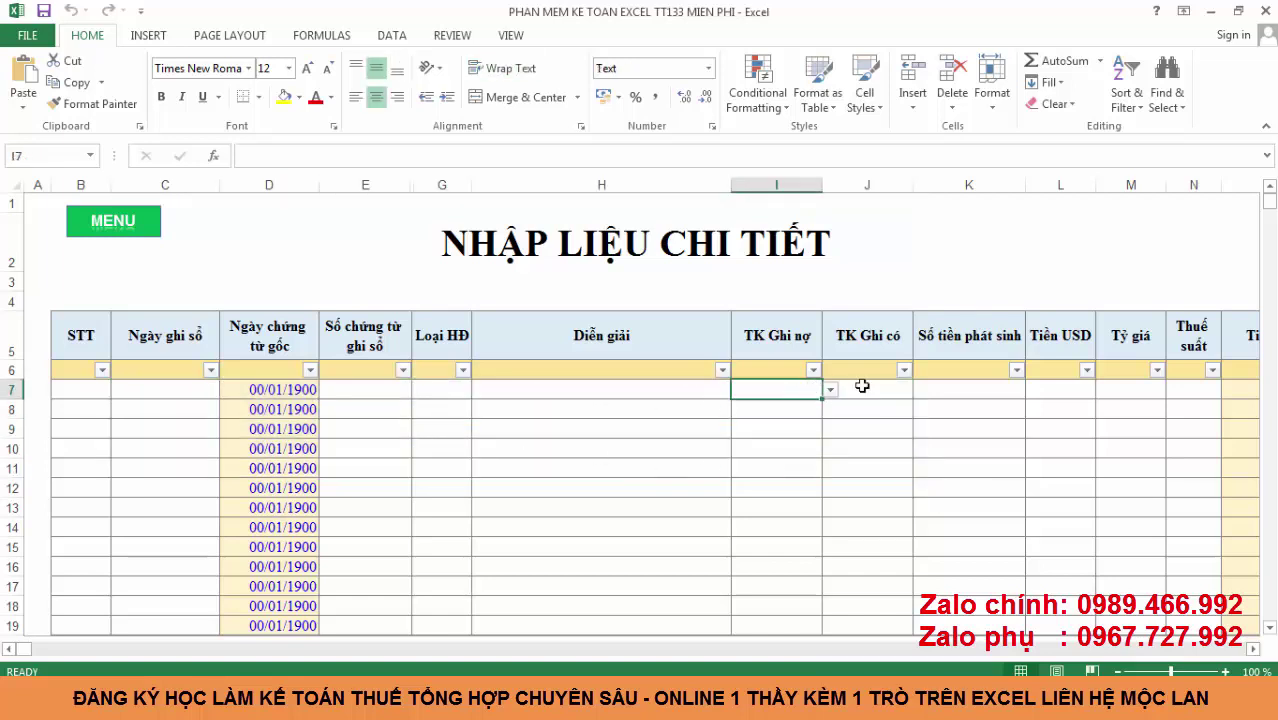
click(872, 386)
click(967, 386)
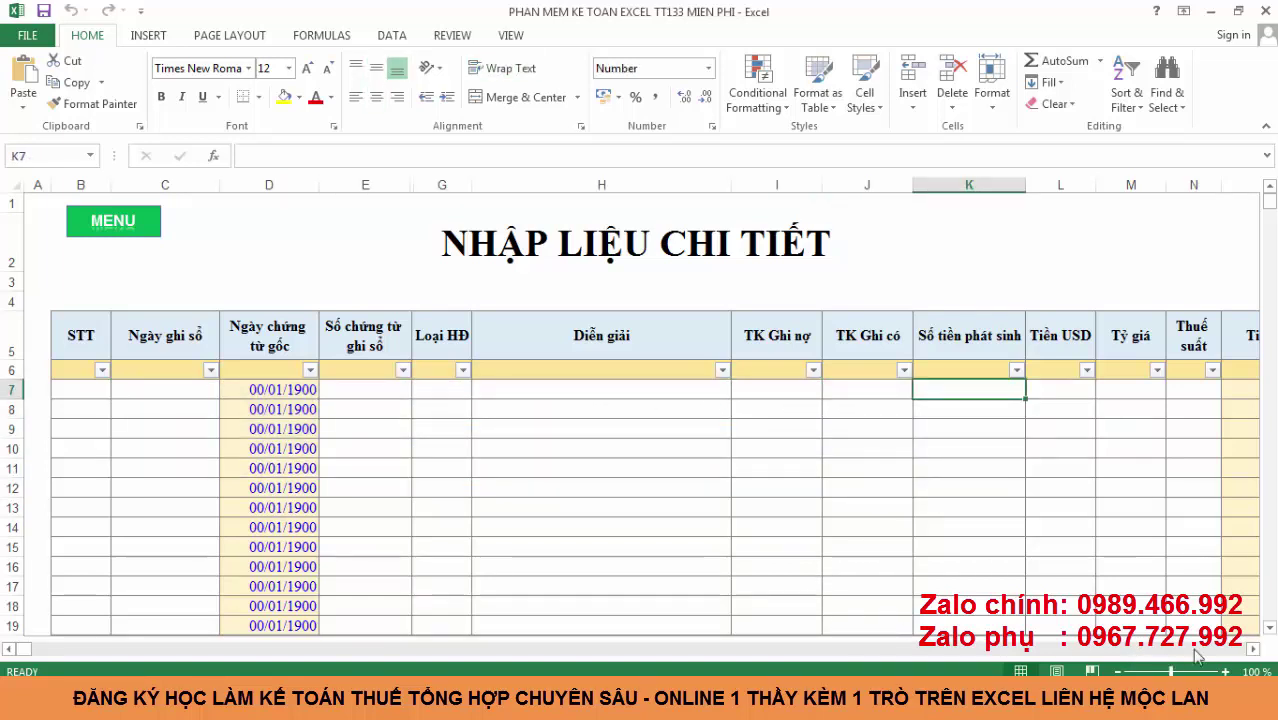
click(1254, 649)
click(1254, 649)
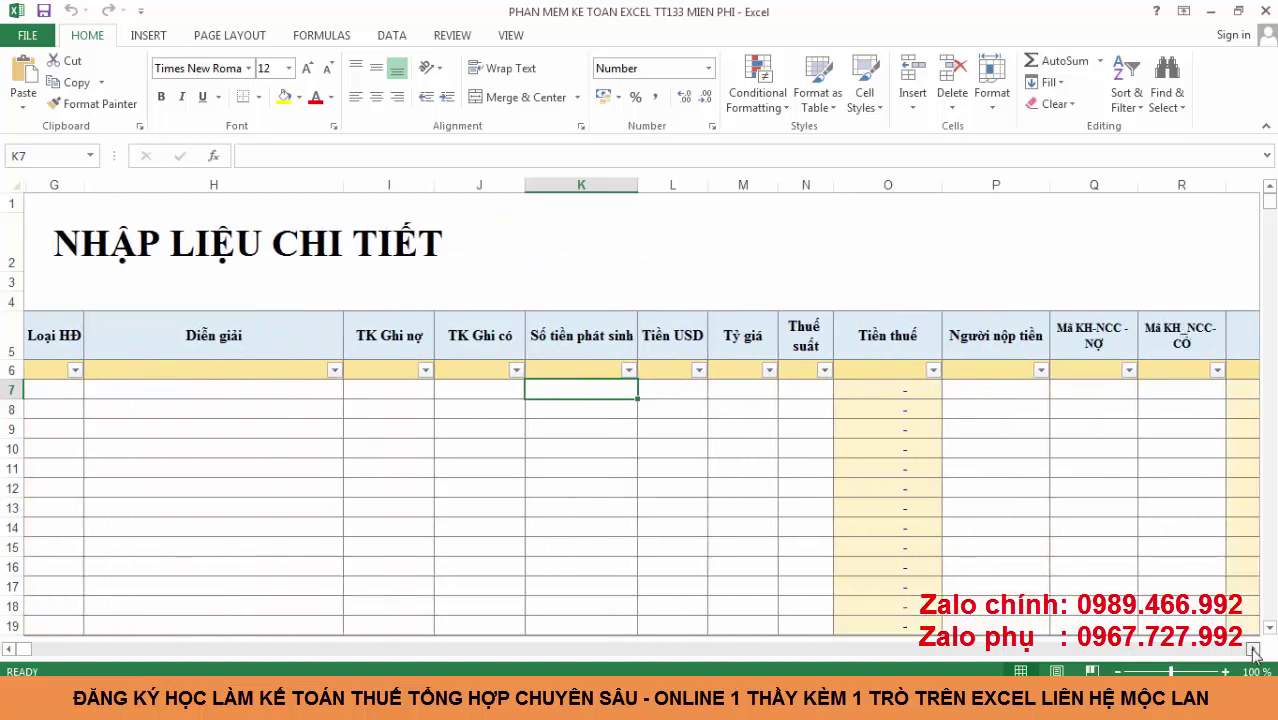
click(1254, 649)
click(785, 393)
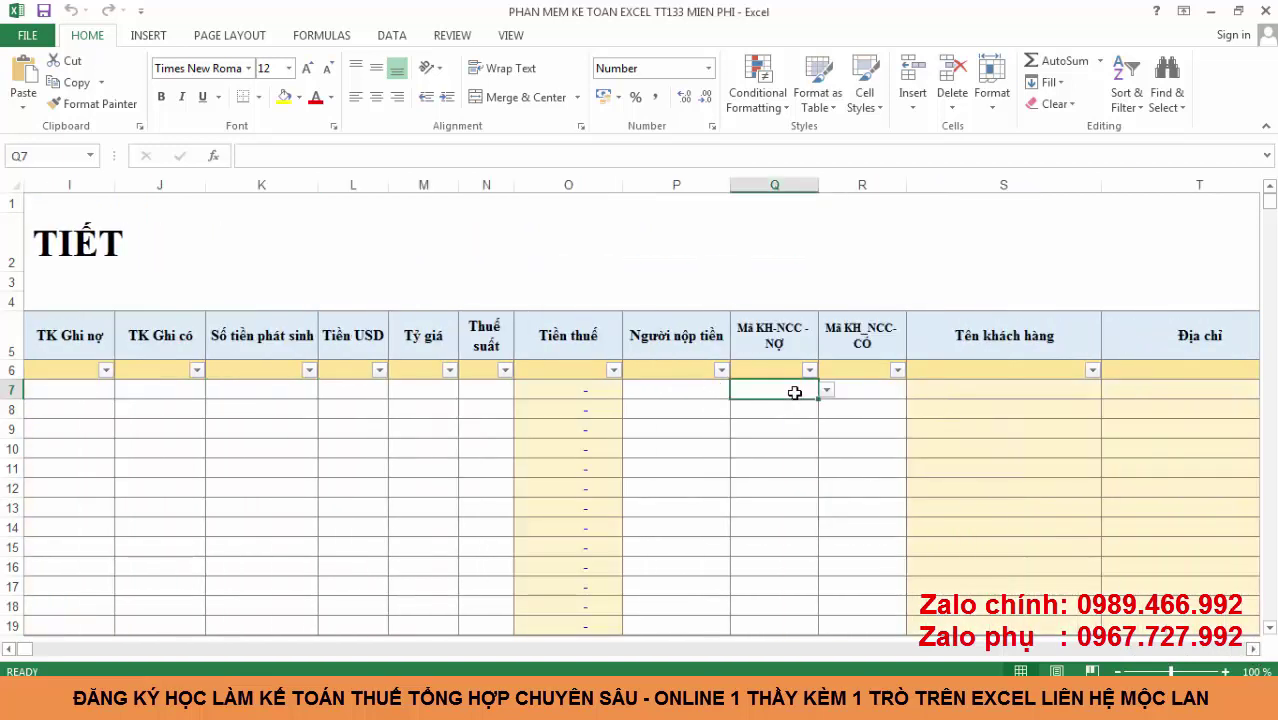
click(878, 387)
click(810, 388)
click(886, 389)
click(771, 385)
click(827, 390)
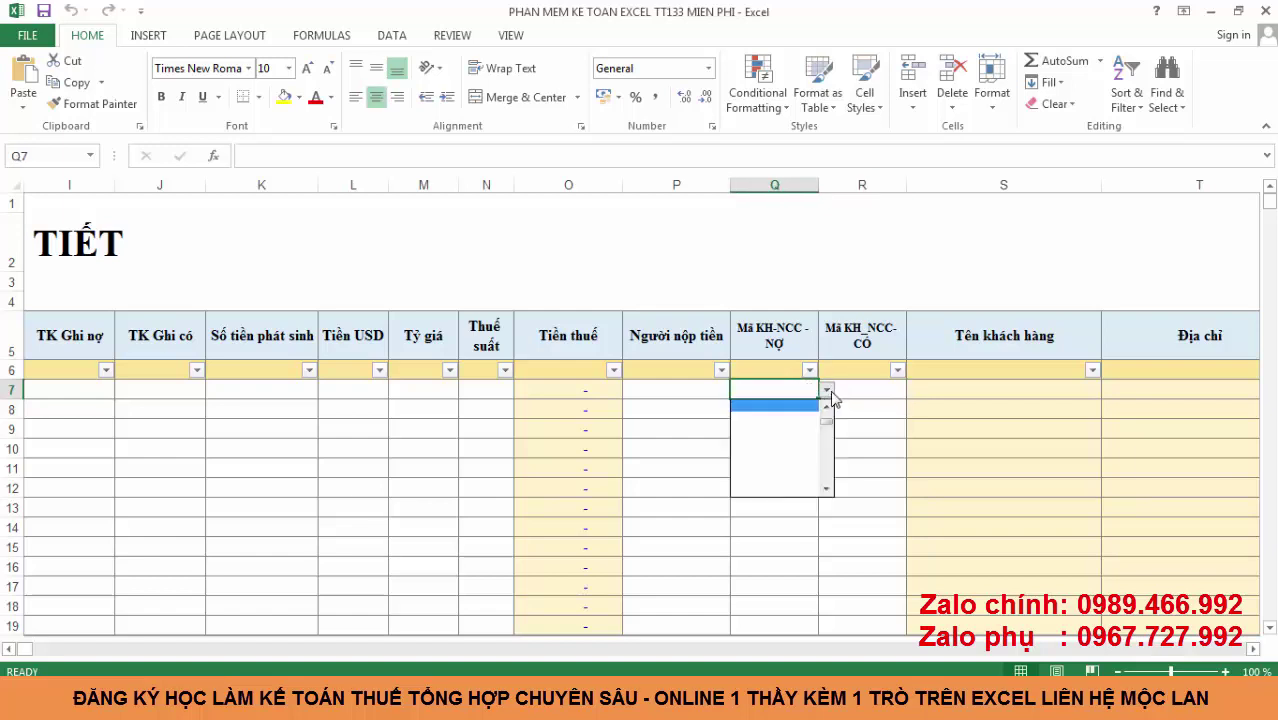
scroll(827, 428, up, 2)
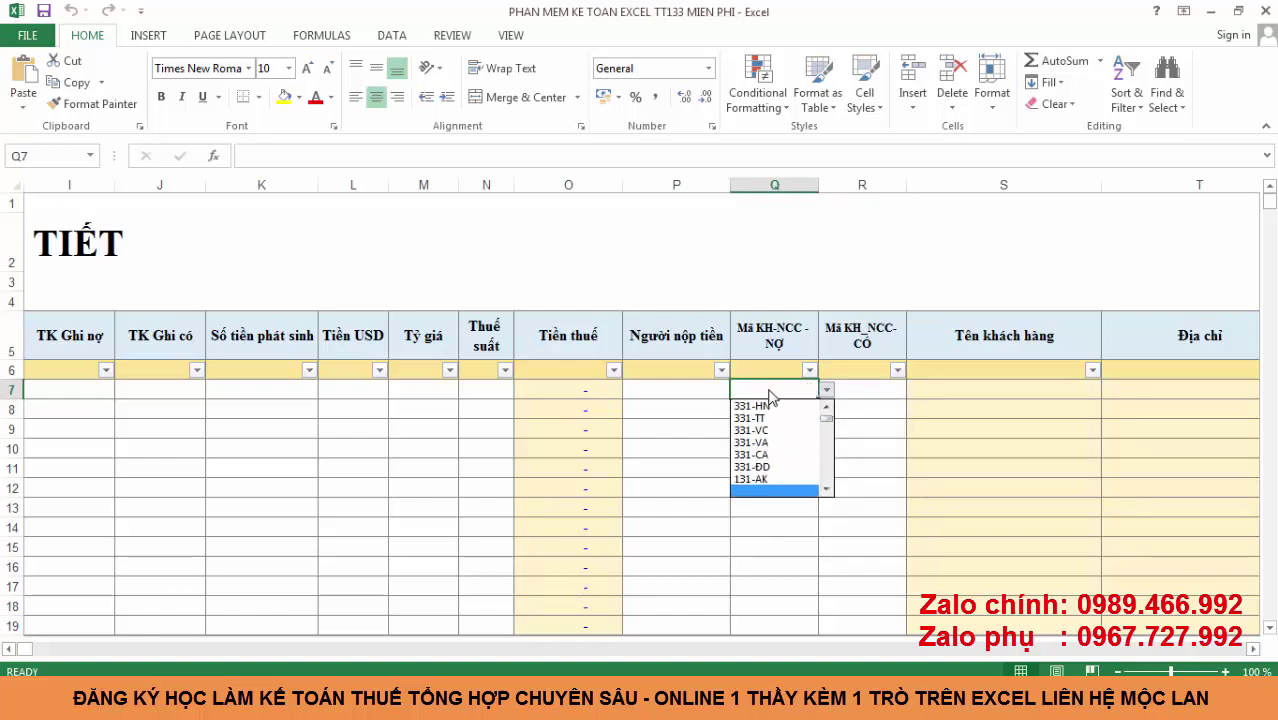
key(Escape)
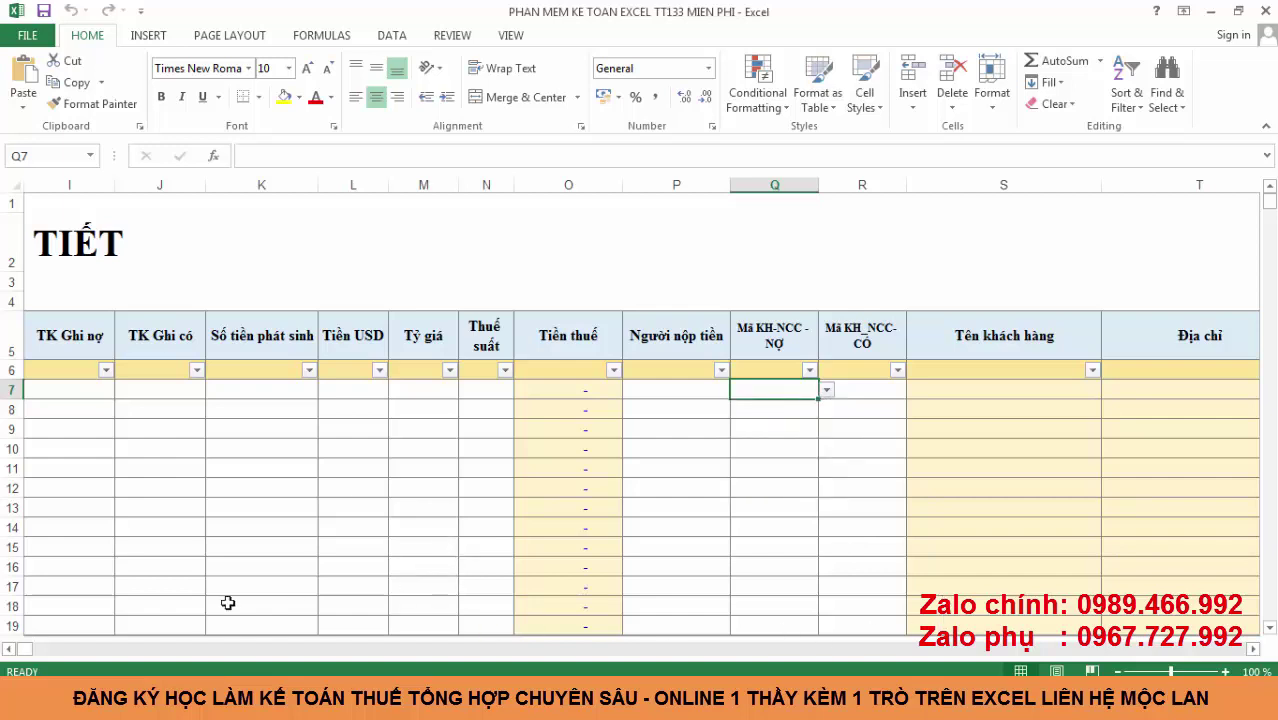
drag(24, 648, 5, 650)
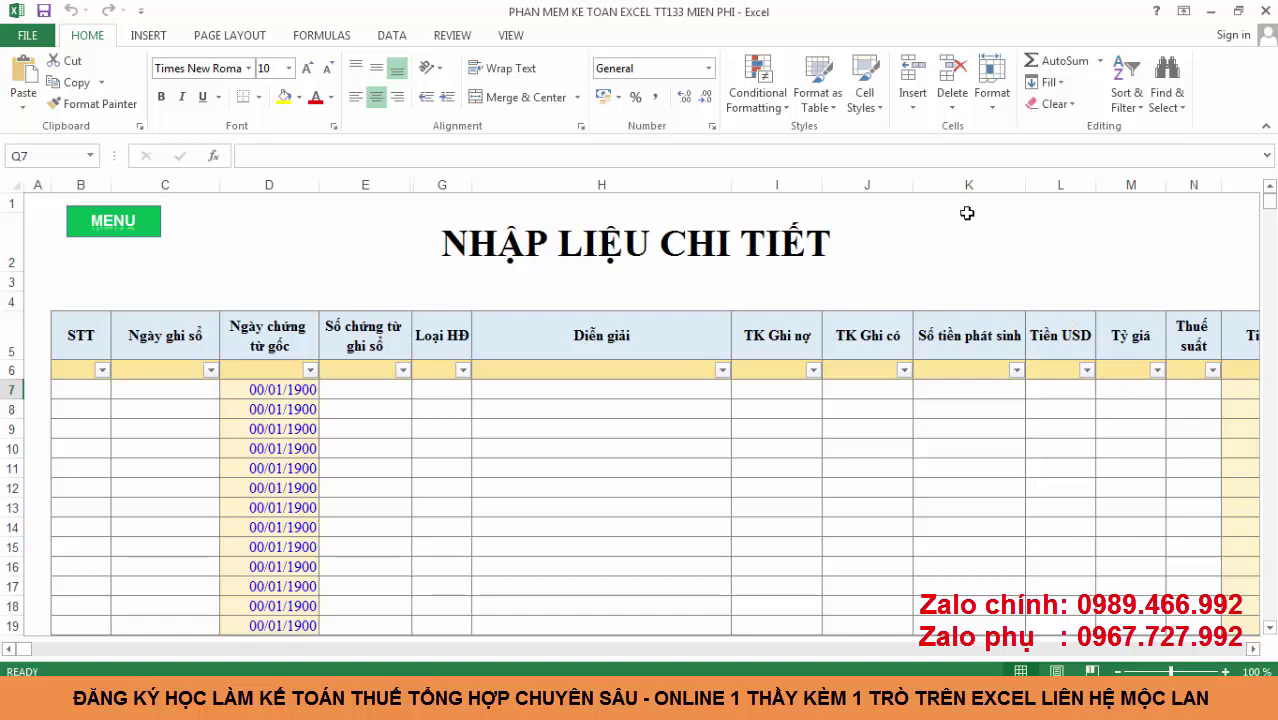
Step: Pick account 331 from the TK Ghi nợ dropdown in I7, then scroll right toward the Mã KH-NCC columns
click(777, 390)
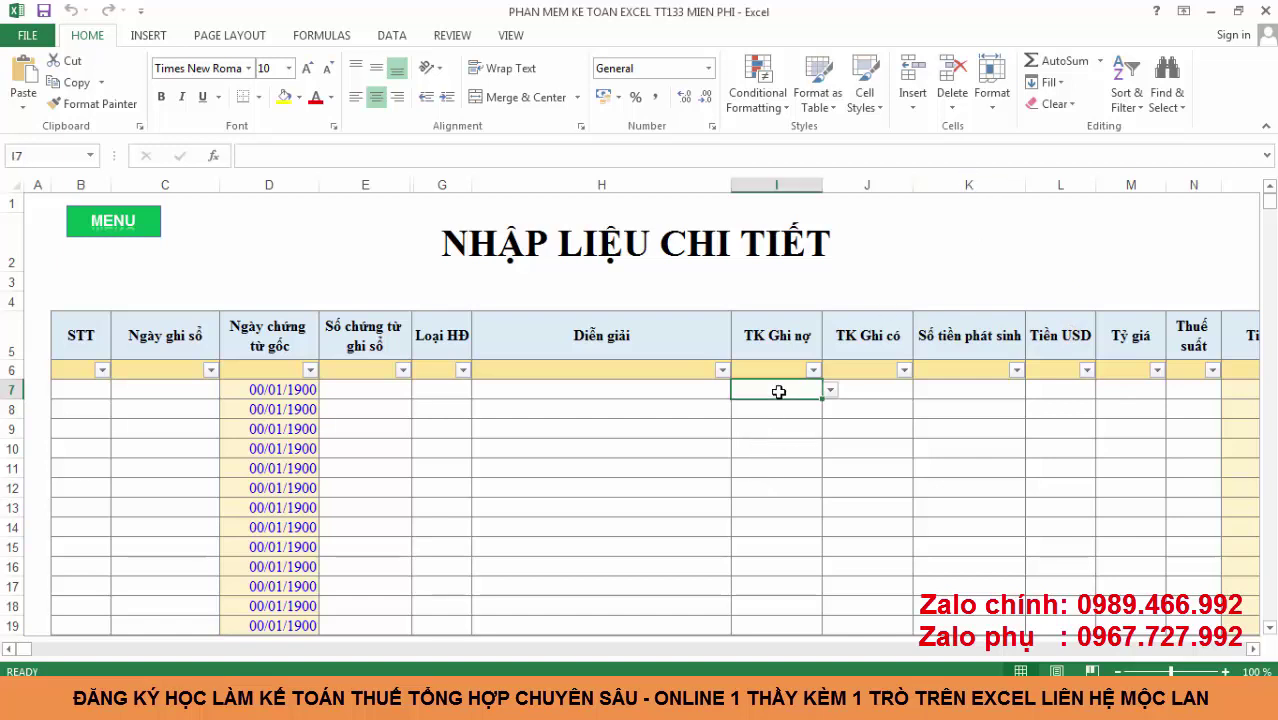
click(830, 390)
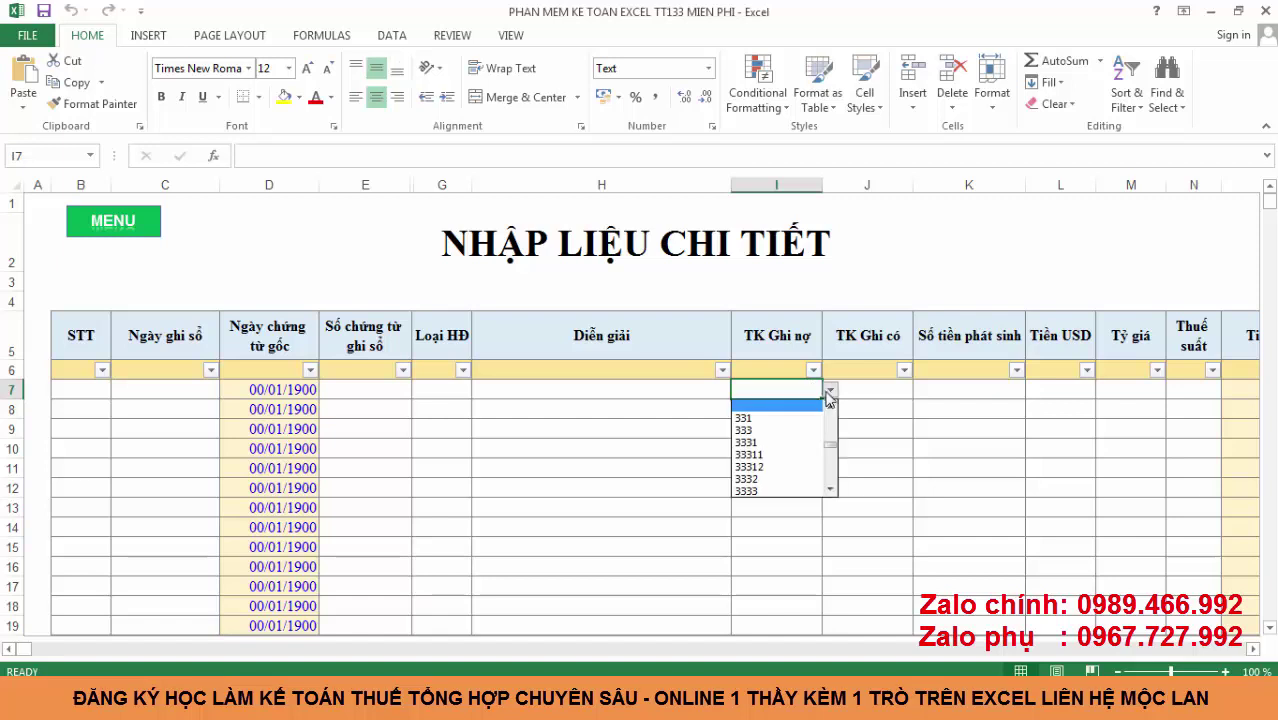
click(800, 418)
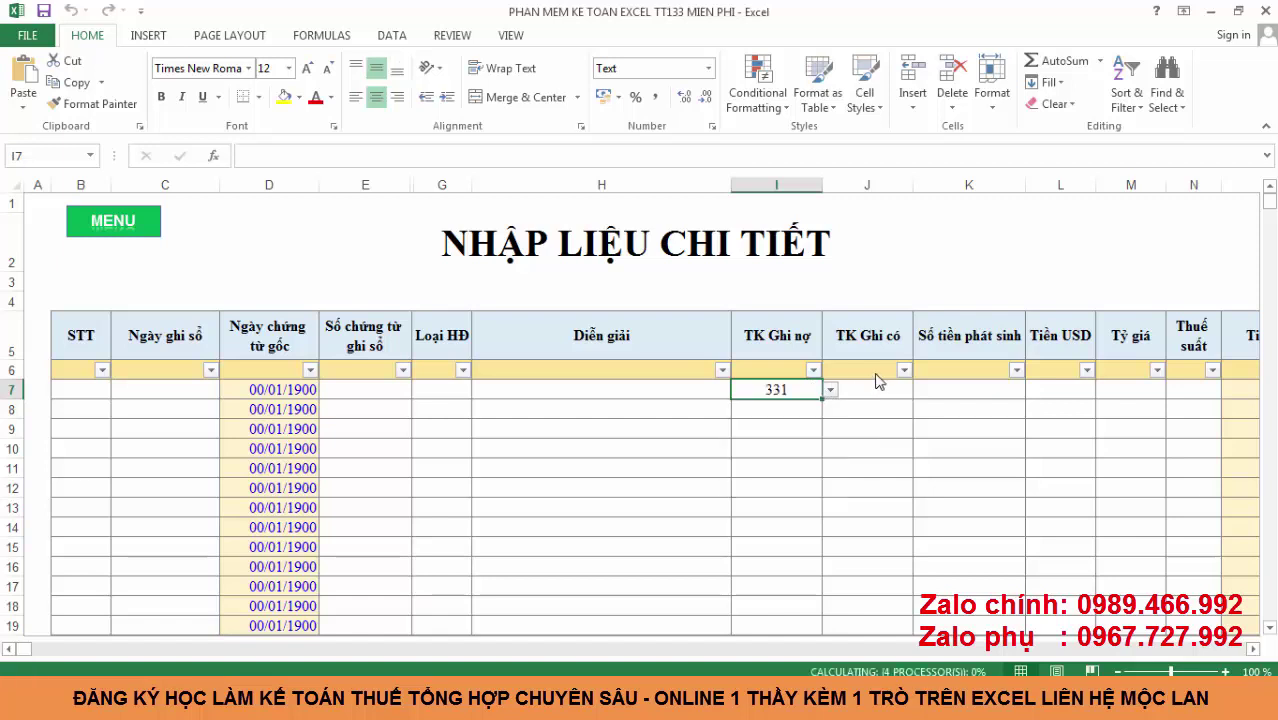
click(876, 386)
click(786, 390)
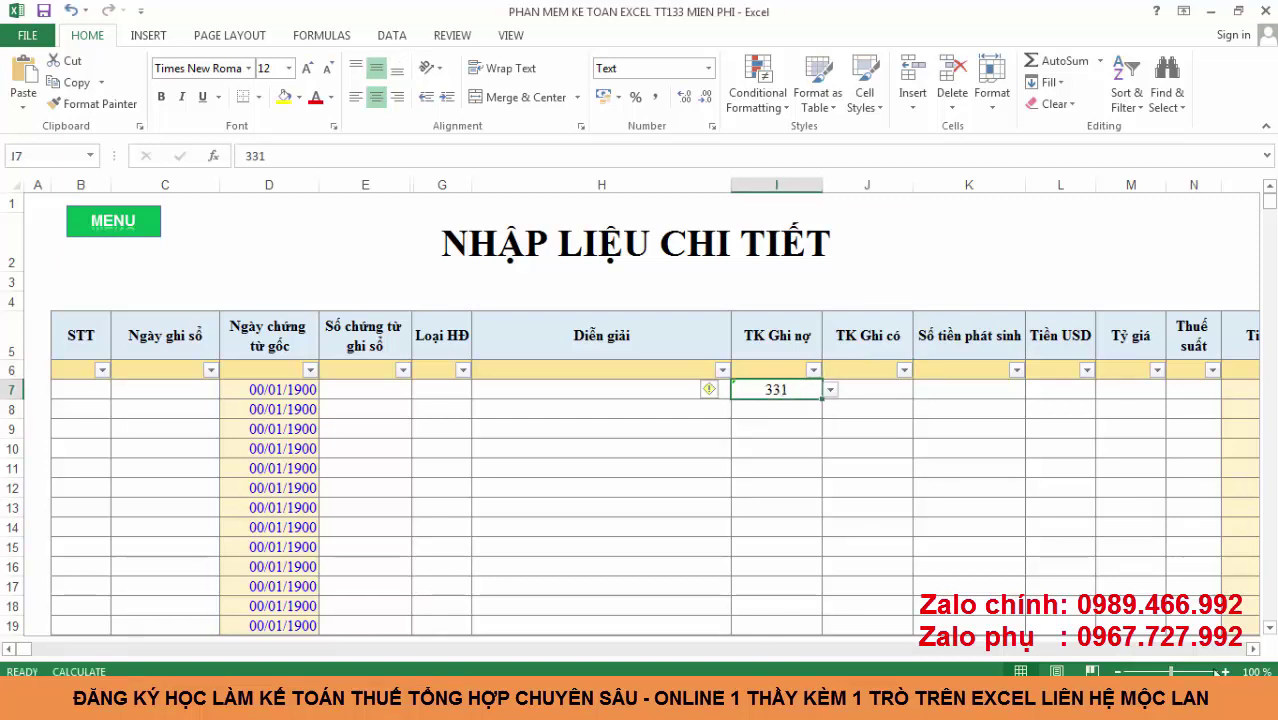
click(1250, 649)
click(1250, 649)
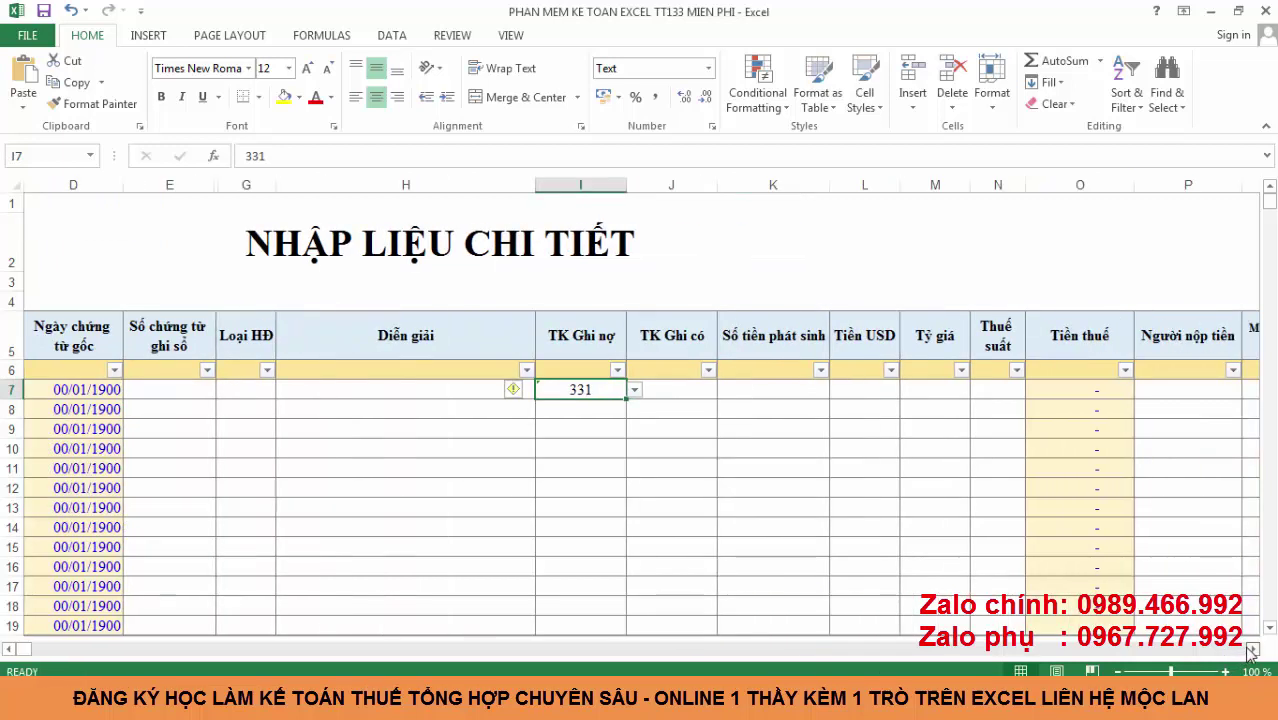
click(1250, 649)
click(1250, 649)
click(1250, 649)
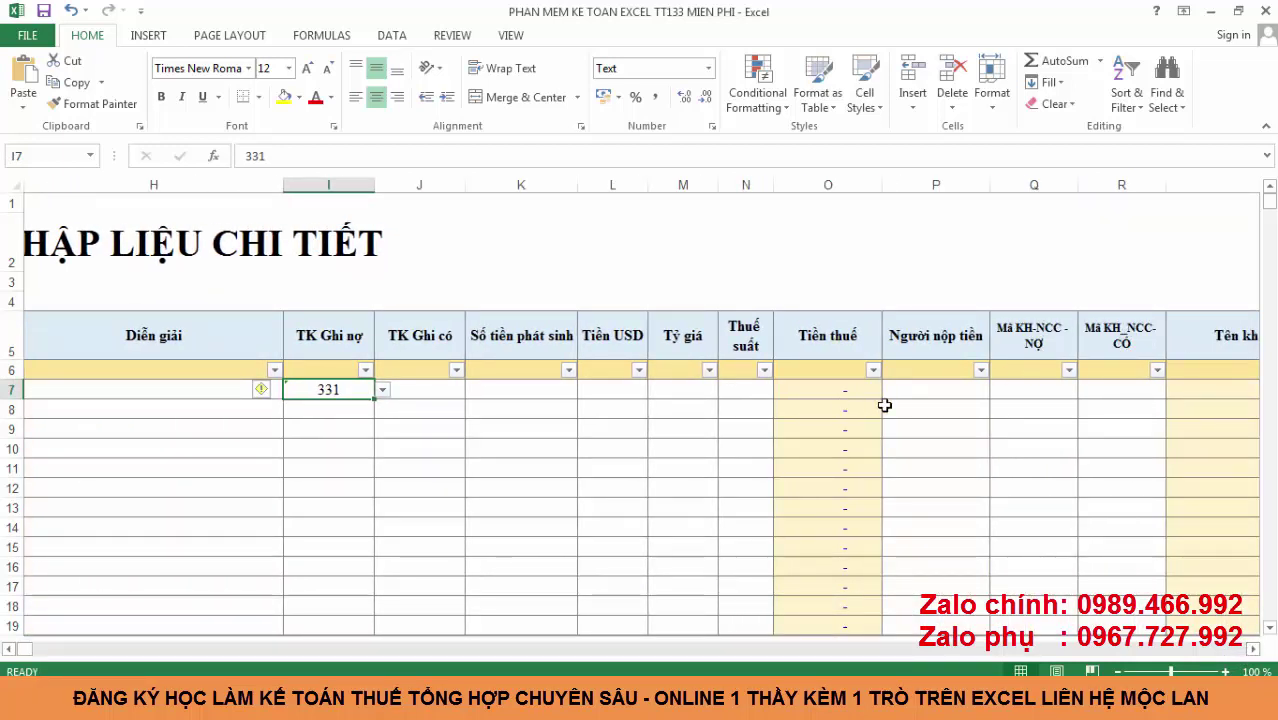
Step: Choose supplier code 331-HN from the Mã KH-NCC - NỢ dropdown in Q7
click(1030, 386)
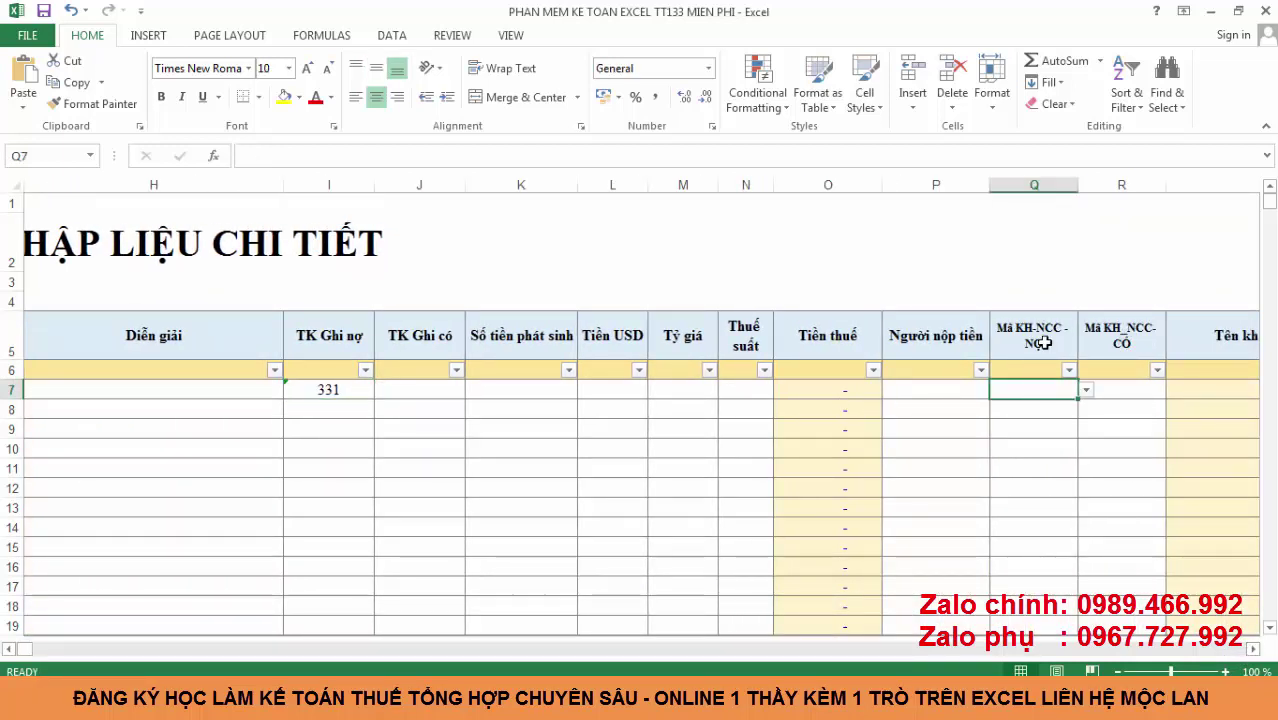
click(1043, 342)
click(1044, 391)
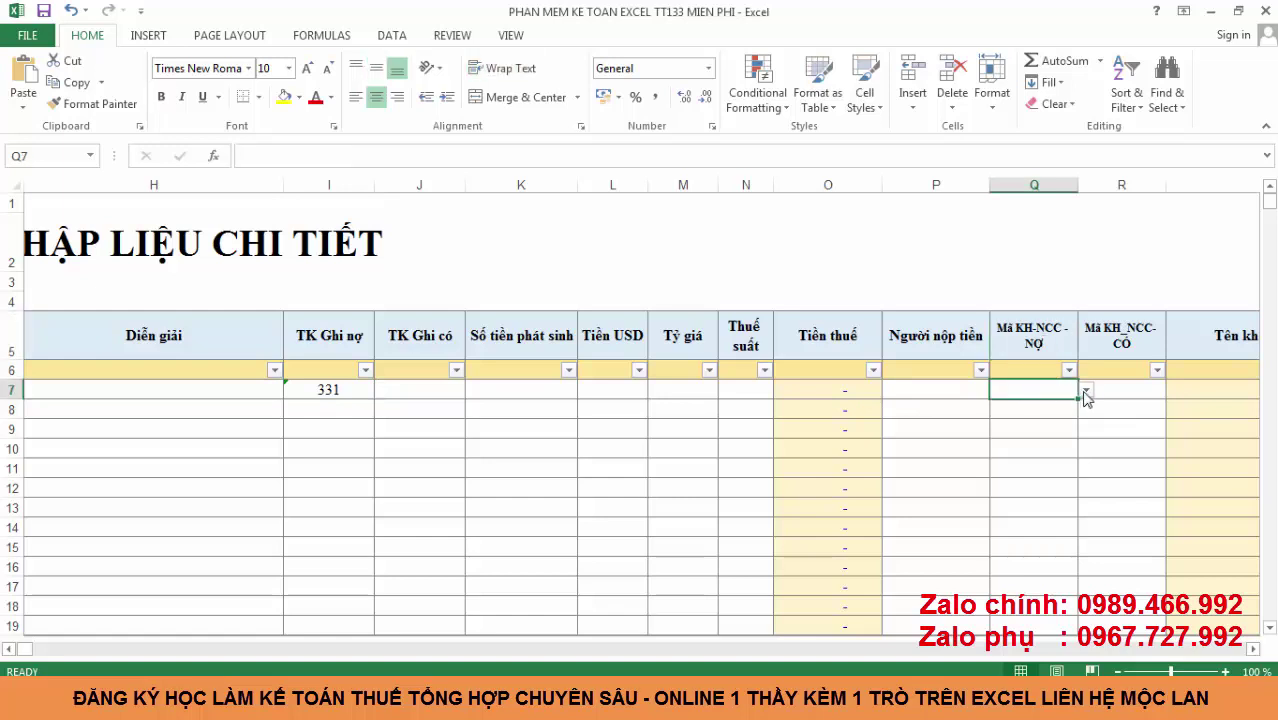
click(1087, 390)
scroll(1073, 401, up, 3)
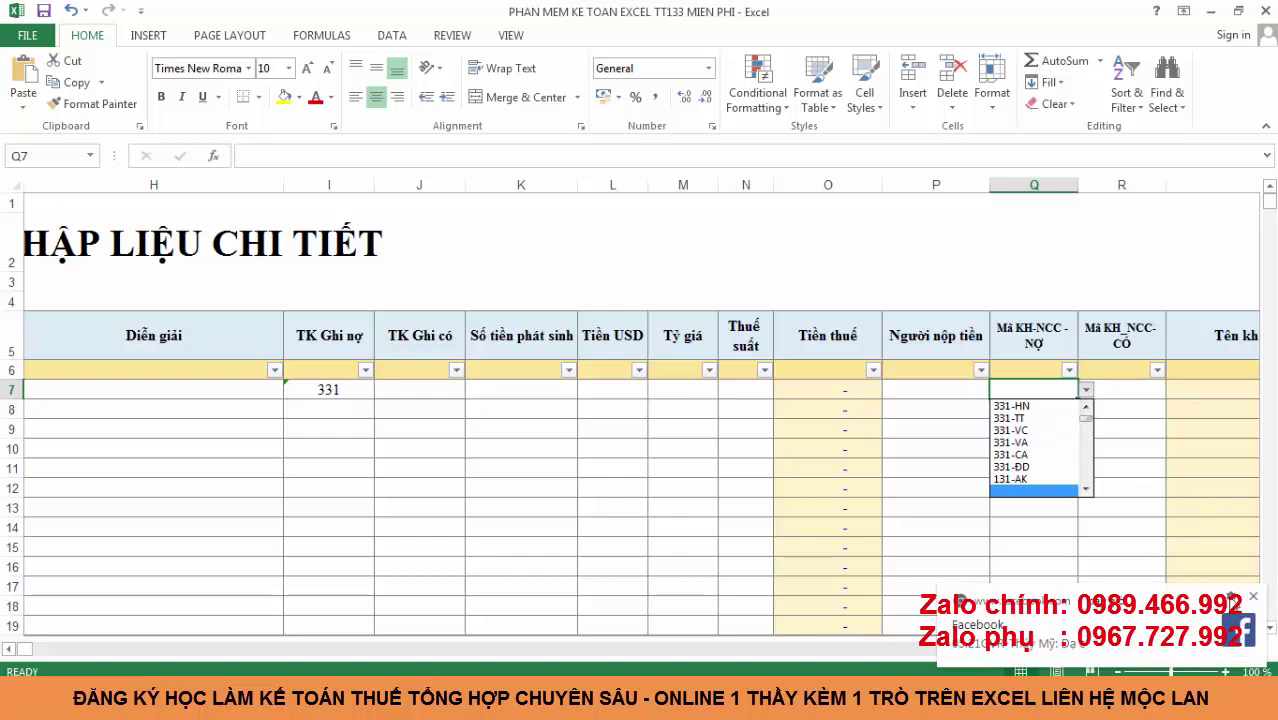
click(1257, 601)
click(1011, 406)
click(300, 390)
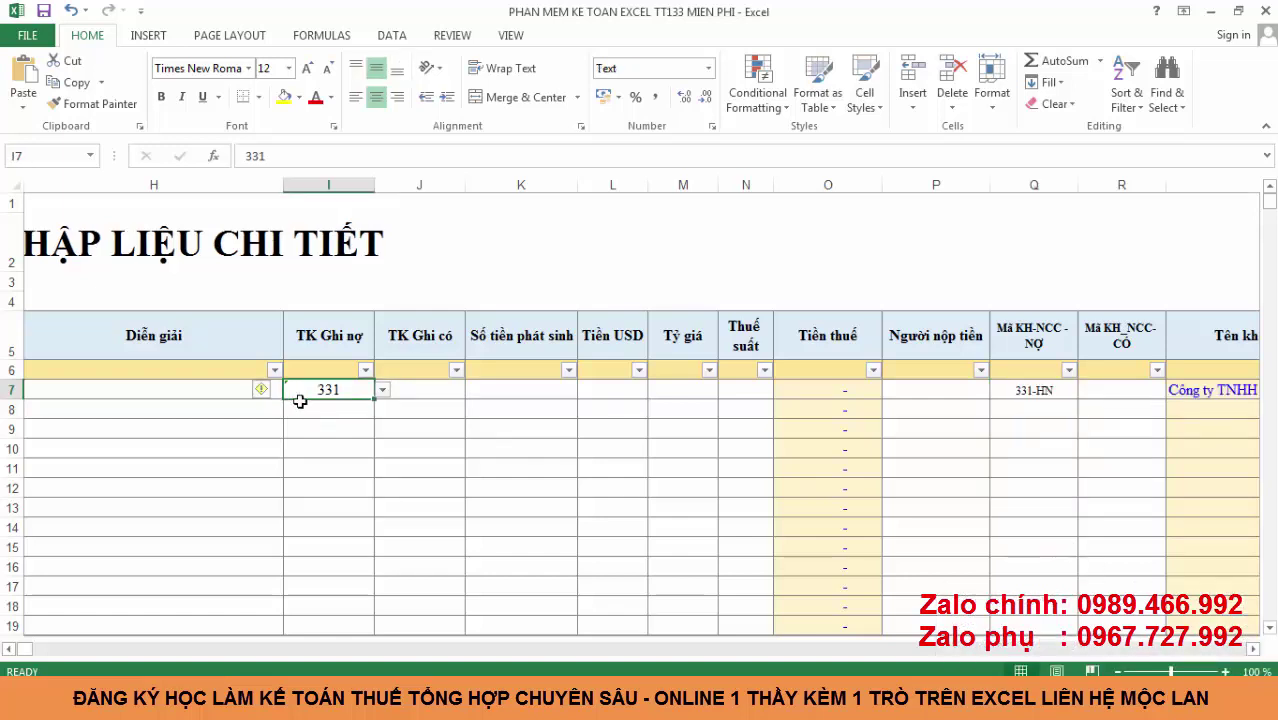
click(1057, 392)
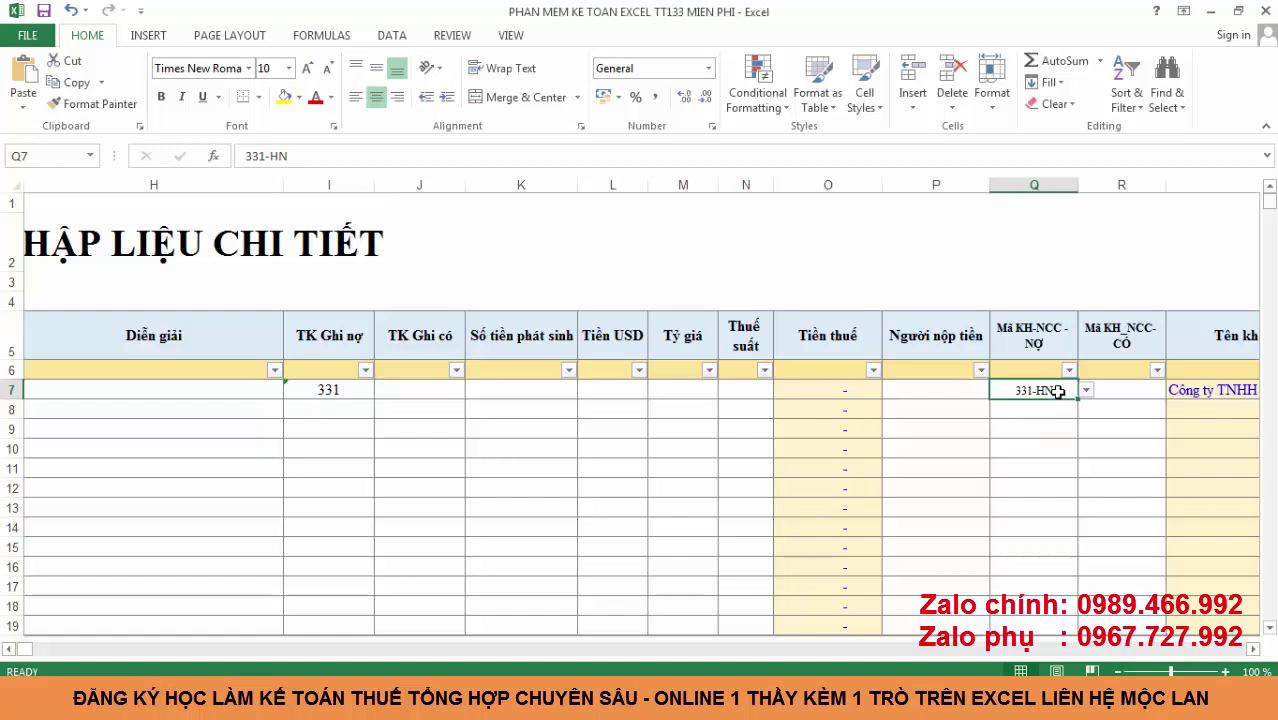
Step: Replace the 331 in debit account cell I7 with 156
drag(298, 386, 310, 368)
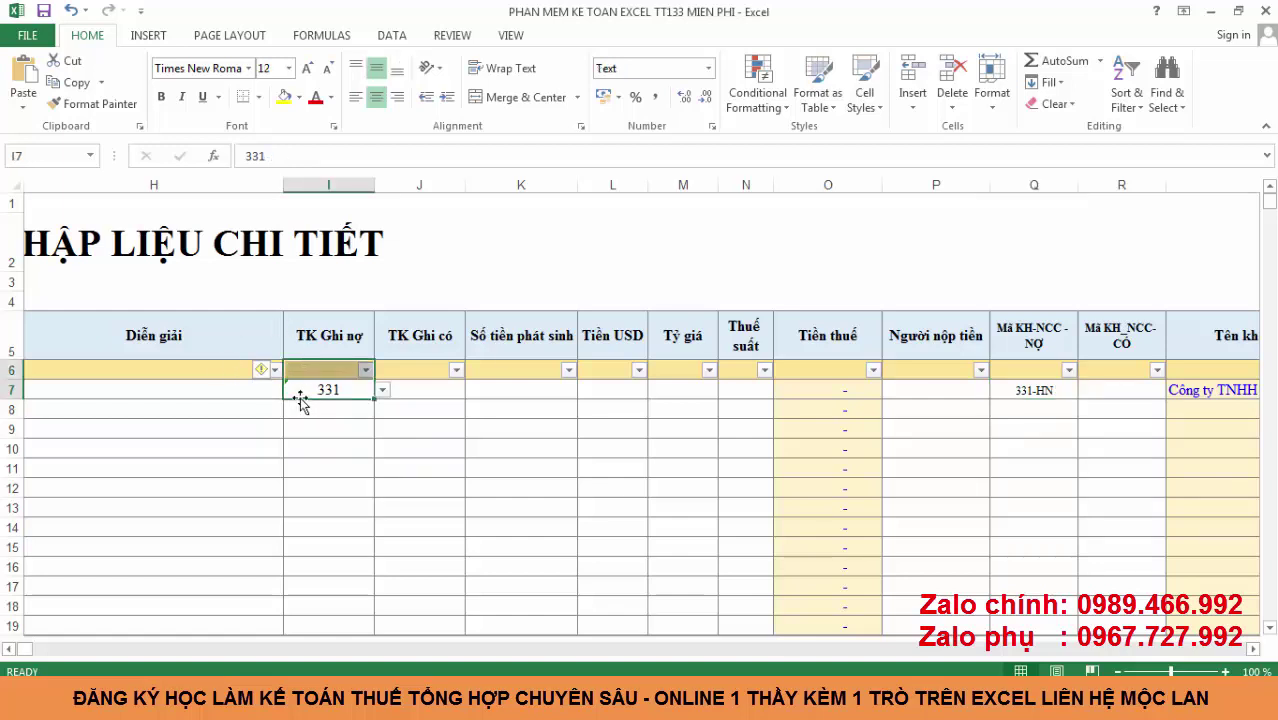
key(Delete)
click(432, 403)
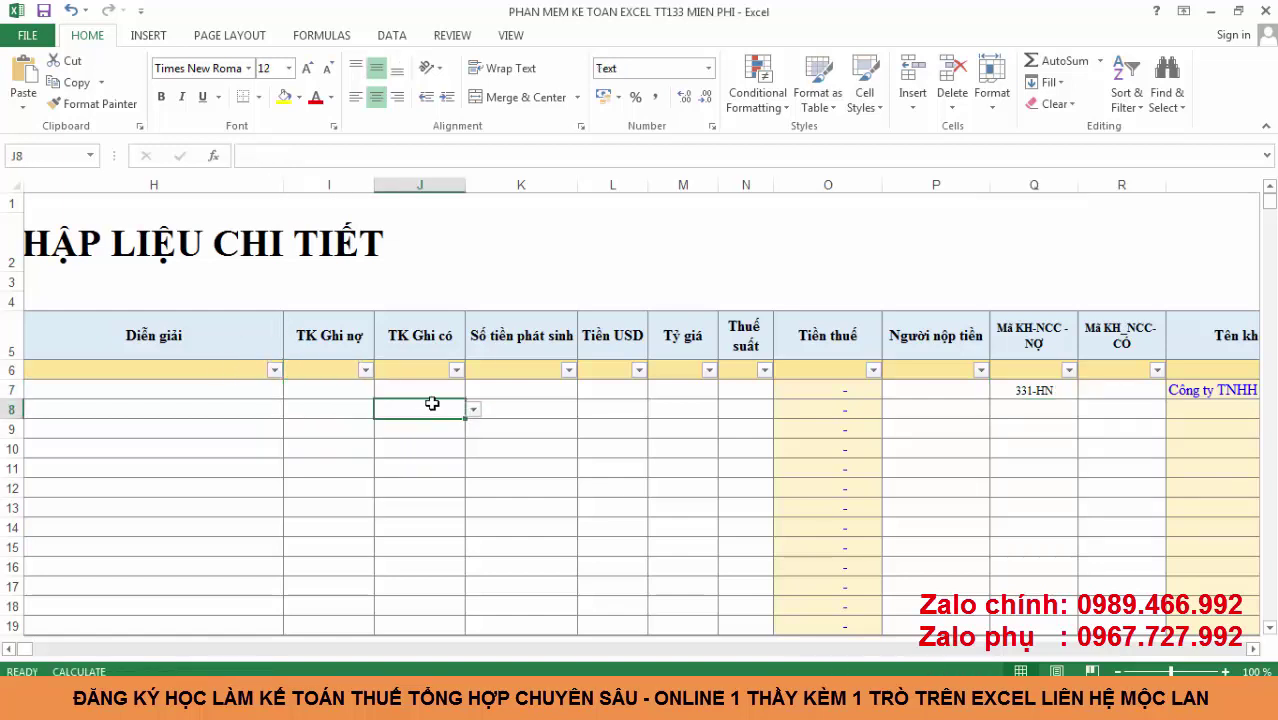
click(449, 389)
click(353, 390)
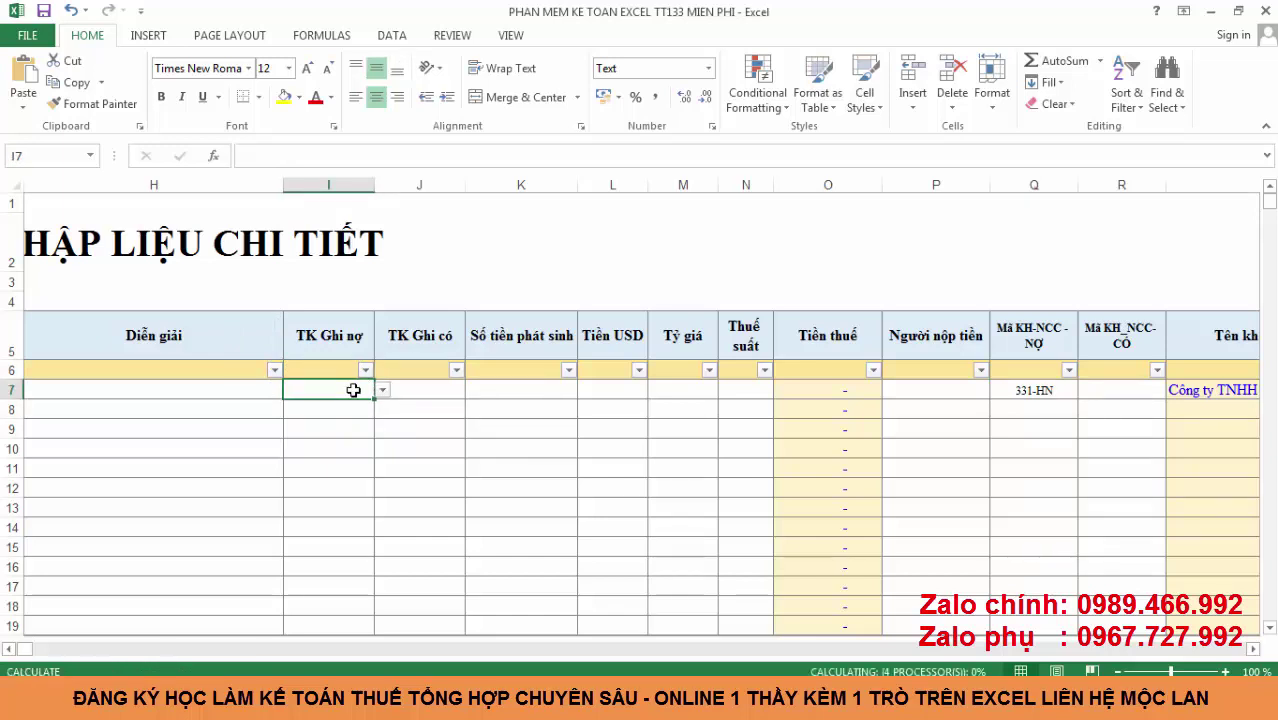
text(1561)
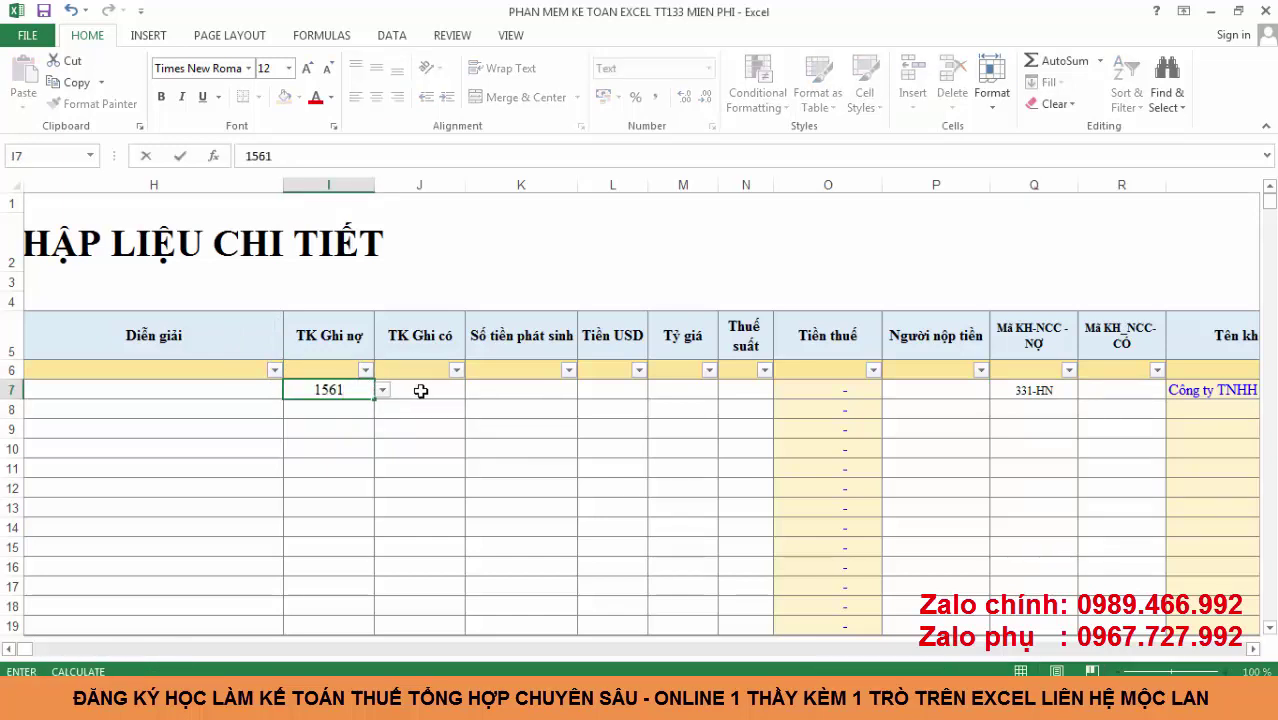
key(BackSpace)
Step: Pick credit account 331 in J7, enter amount 1000000 in K7, and clear the Q7 code
click(418, 390)
click(473, 390)
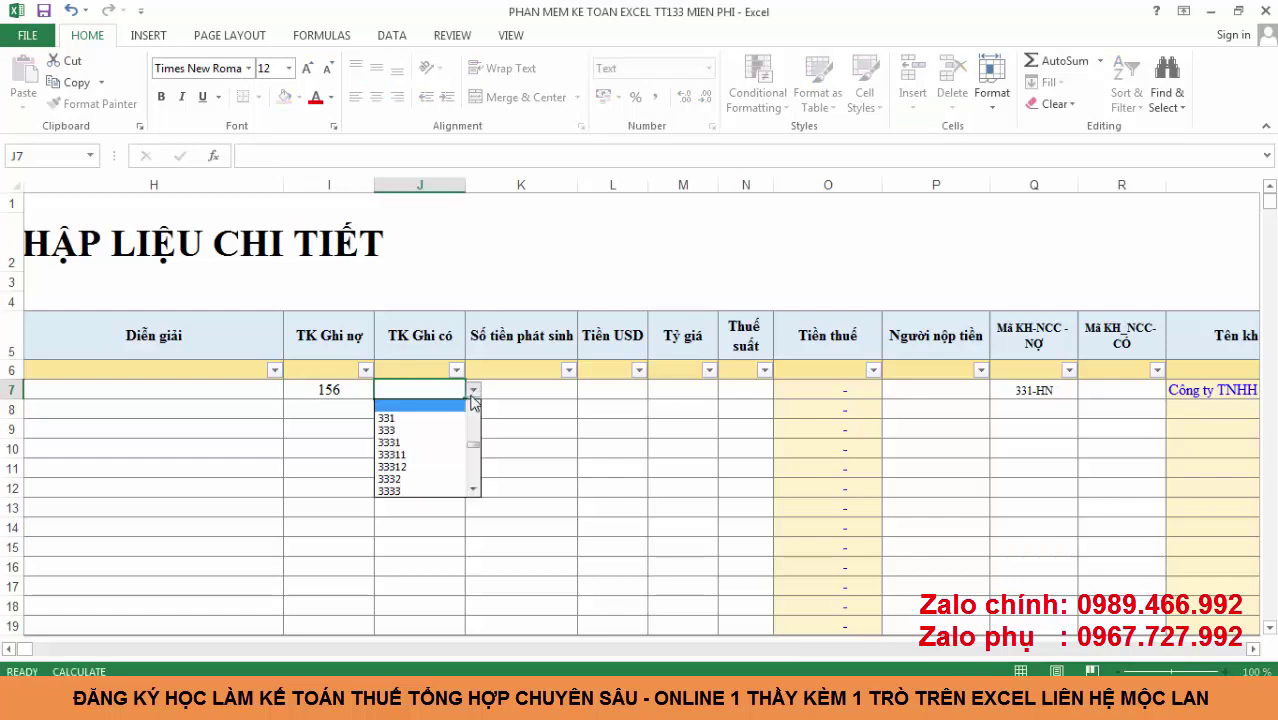
click(458, 420)
click(520, 390)
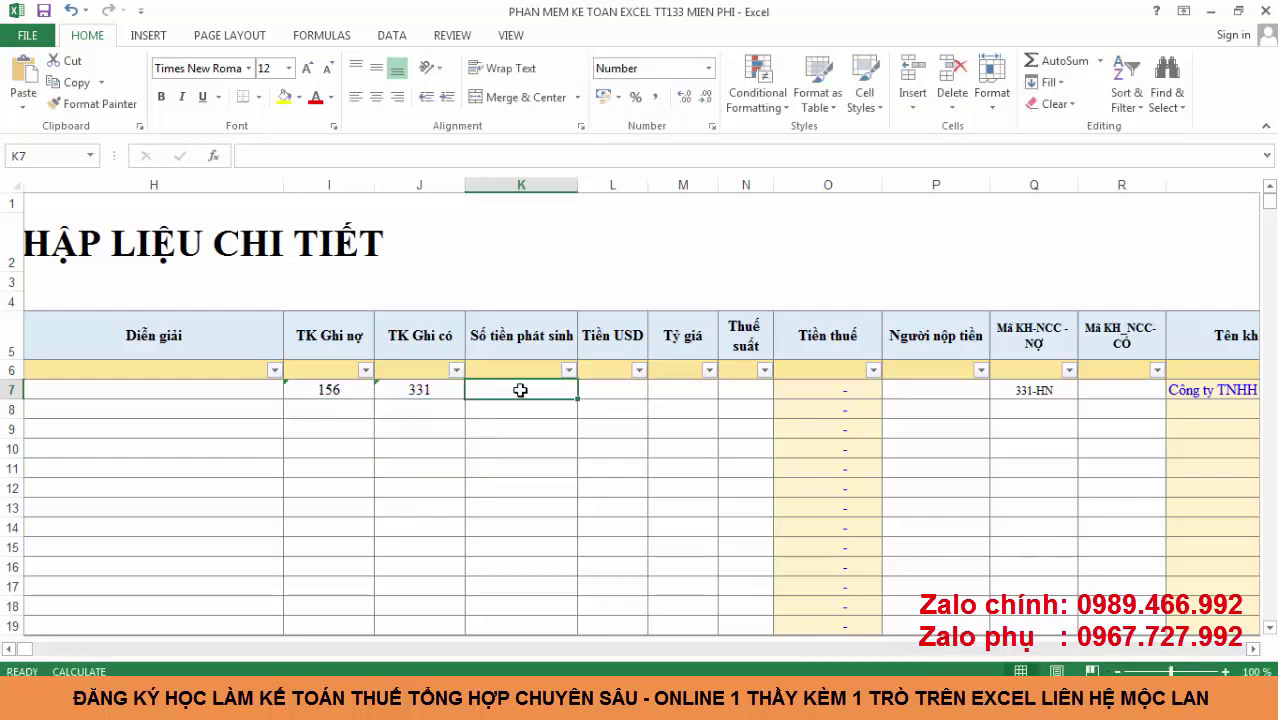
text(1000000)
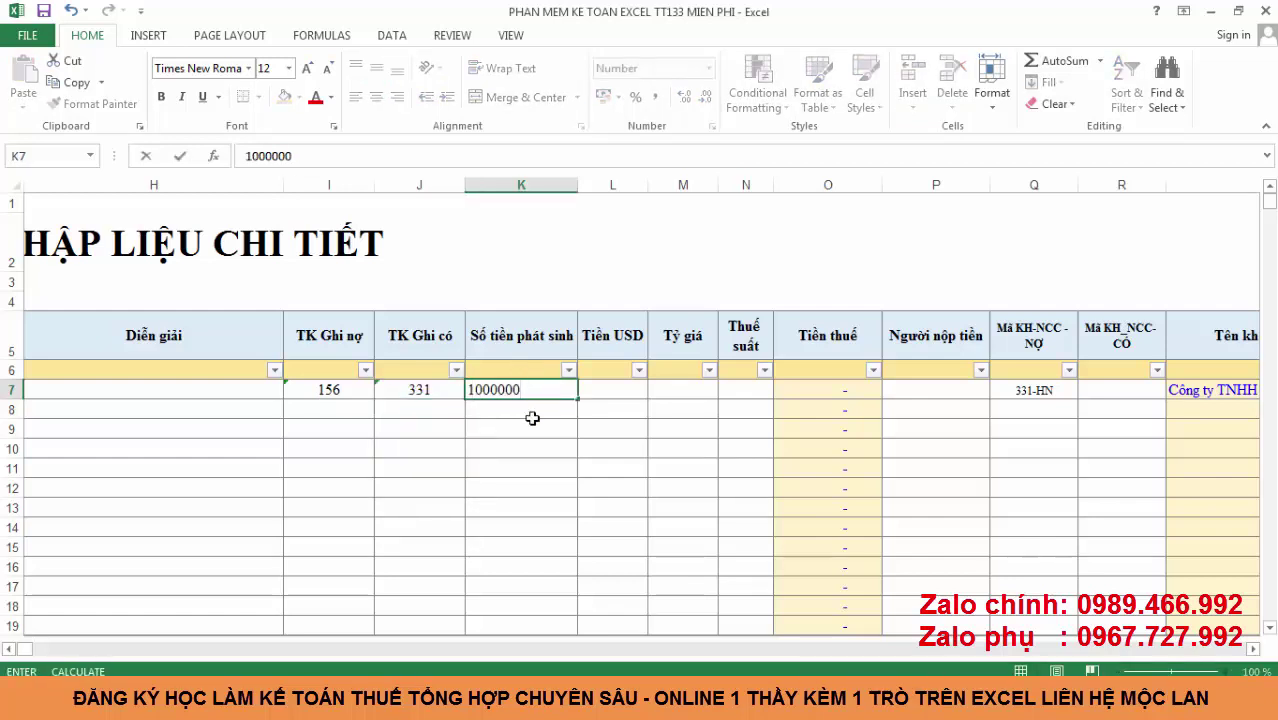
key(Return)
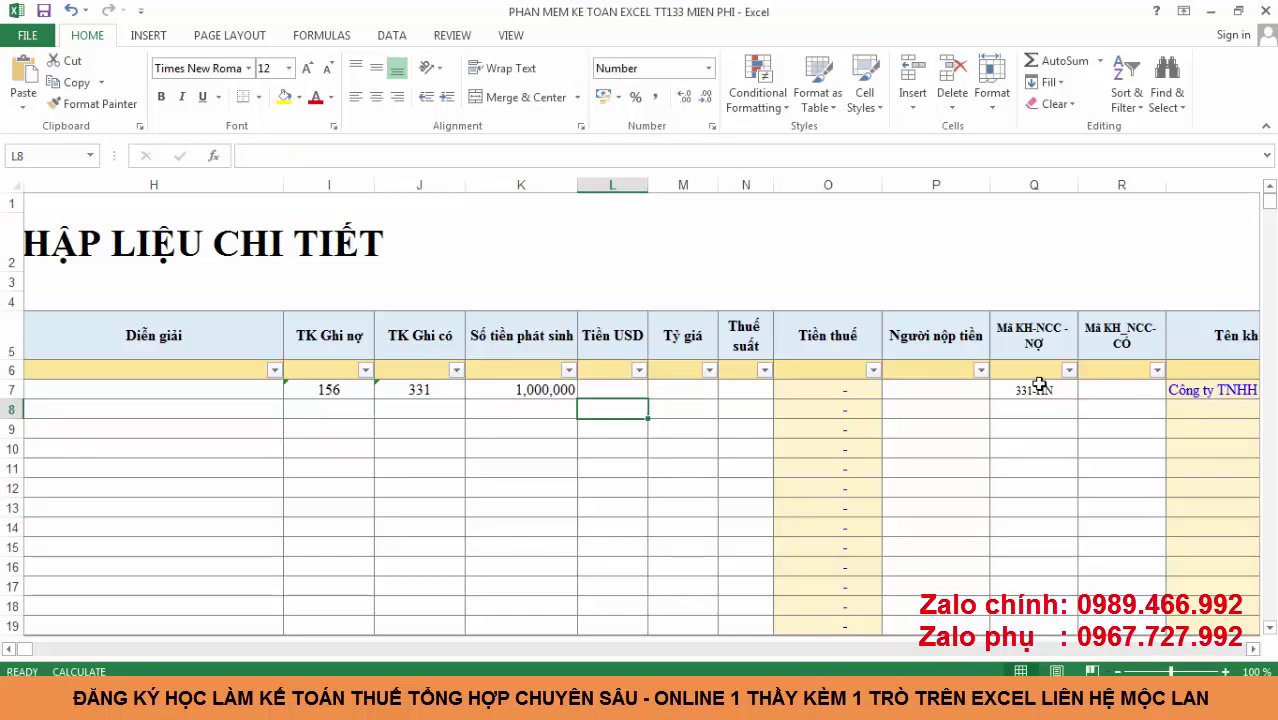
click(1040, 388)
key(Delete)
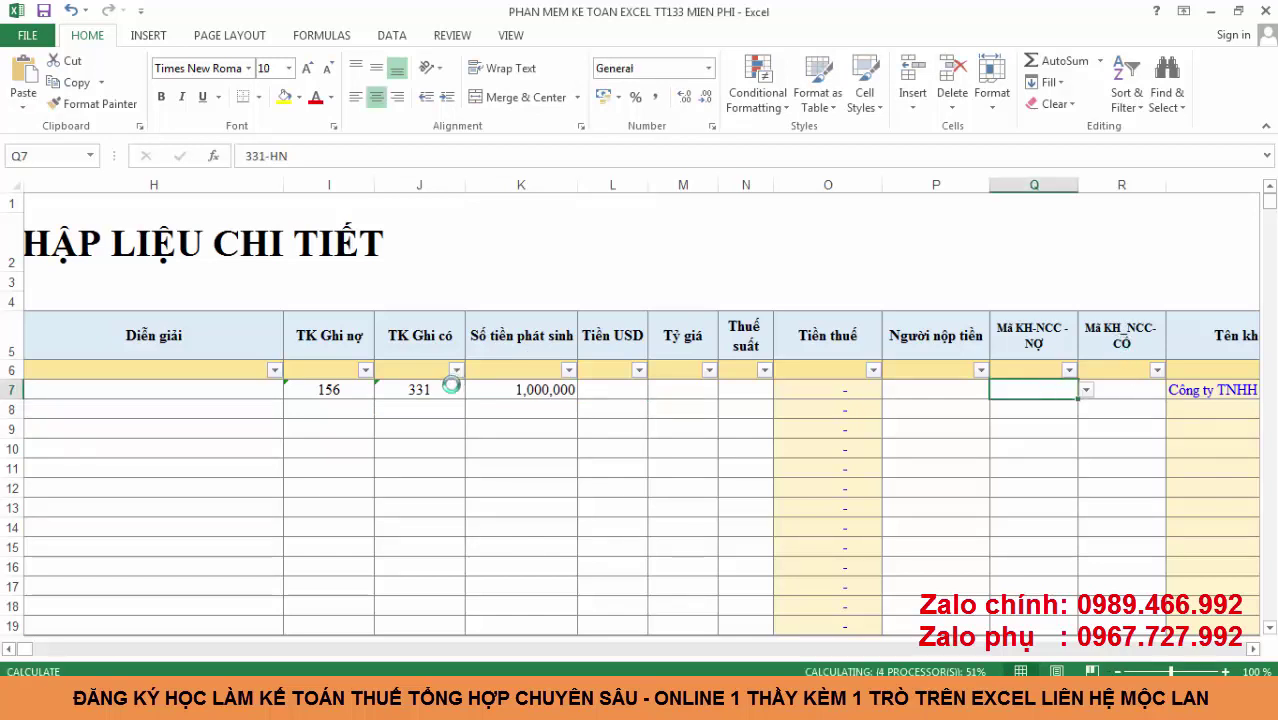
Step: Choose customer code 331-TT for R7, then scroll left and select credit cells J7 through J11
click(452, 386)
click(1115, 387)
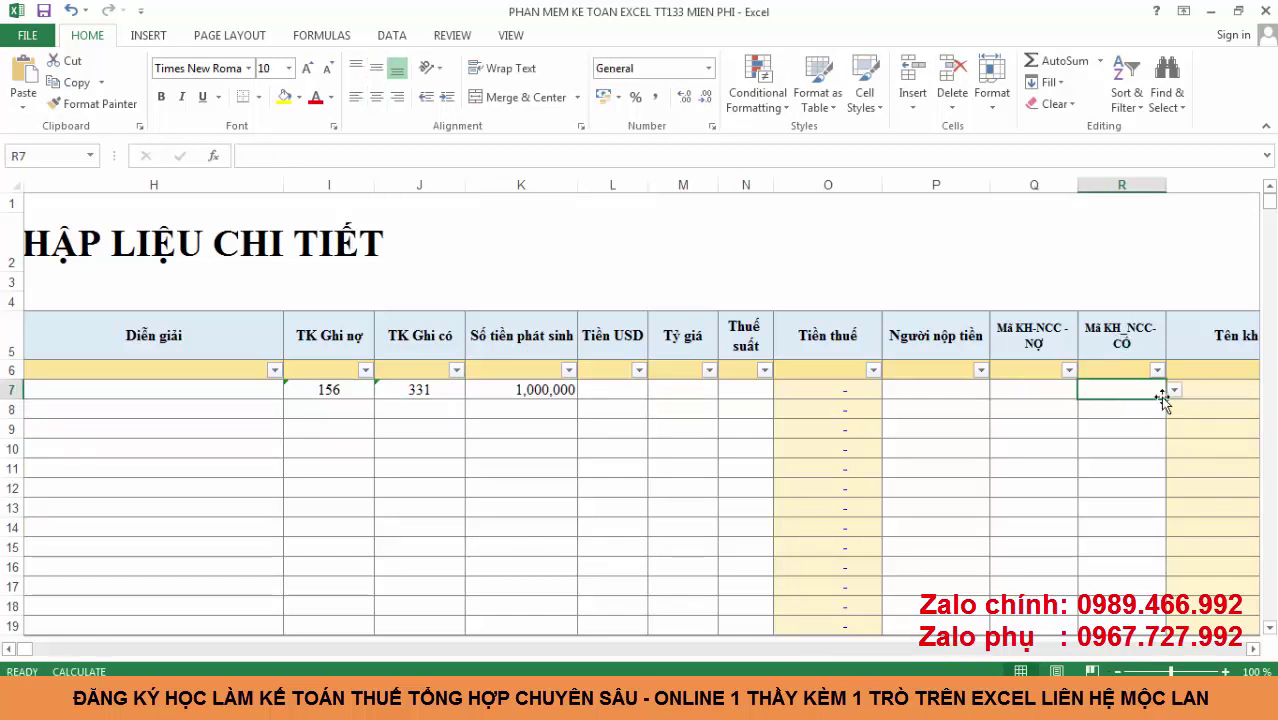
click(1175, 392)
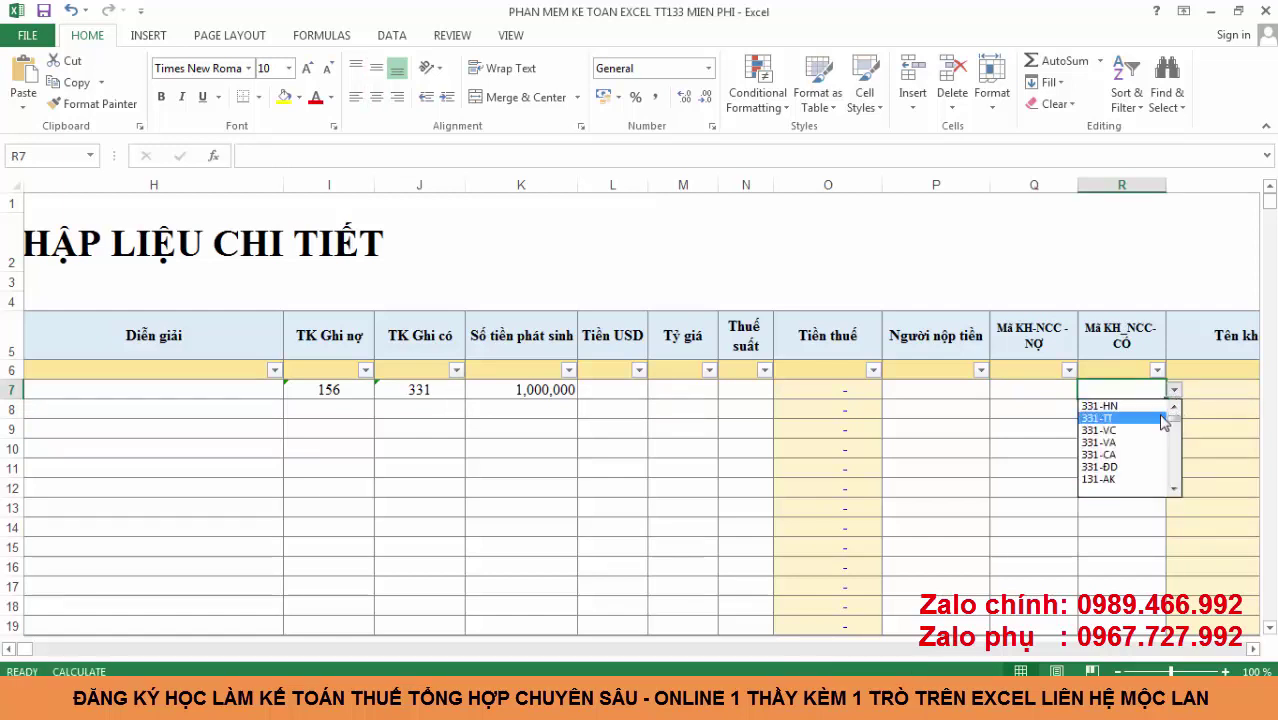
click(1157, 420)
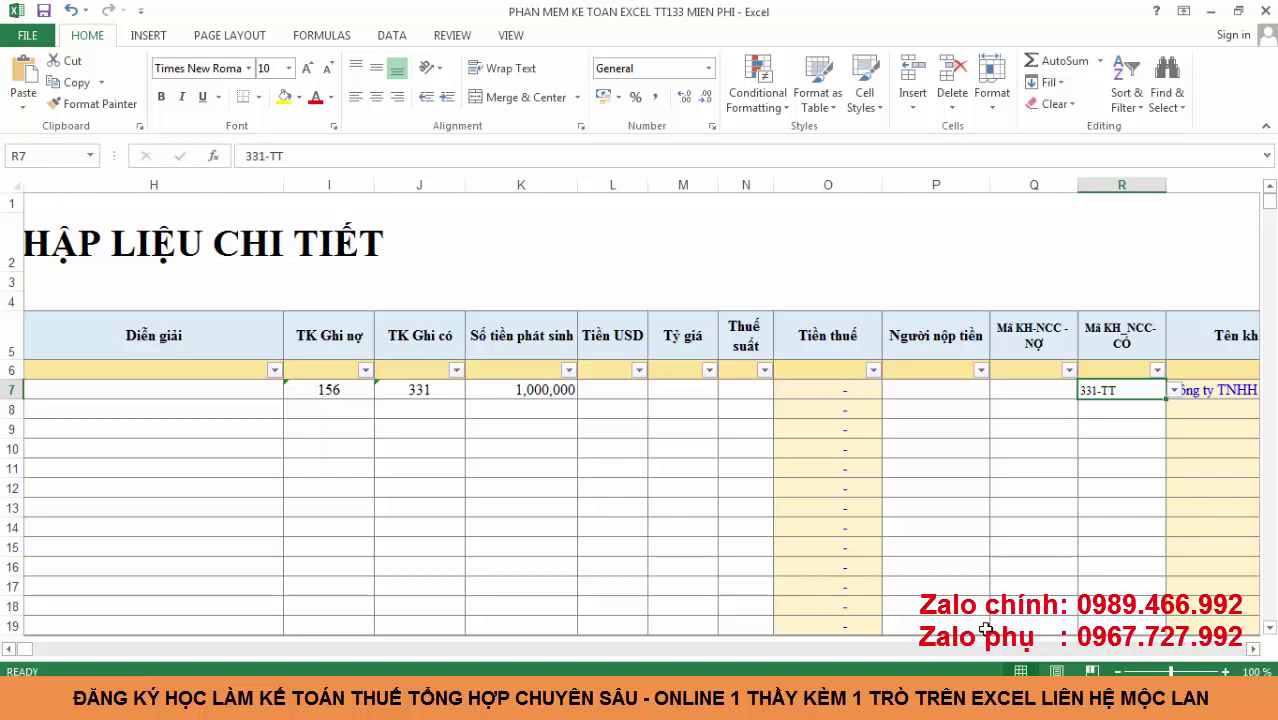
click(10, 649)
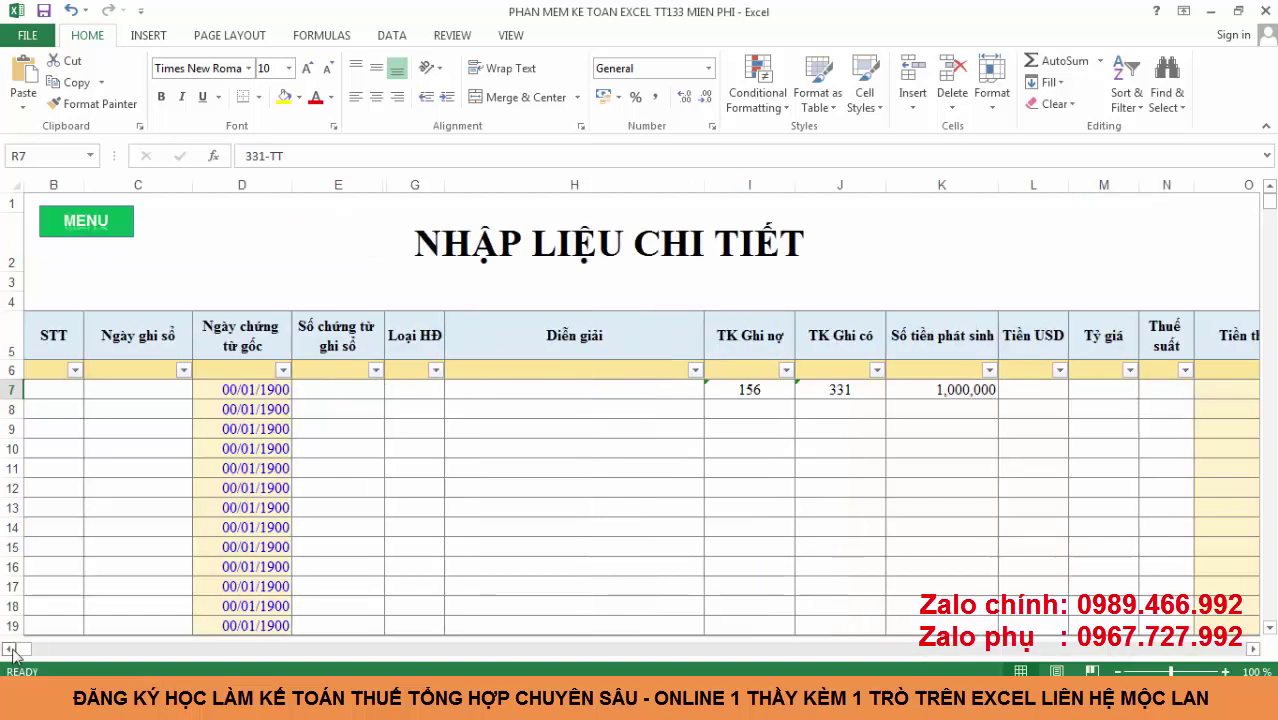
click(840, 395)
click(835, 425)
drag(838, 390, 840, 472)
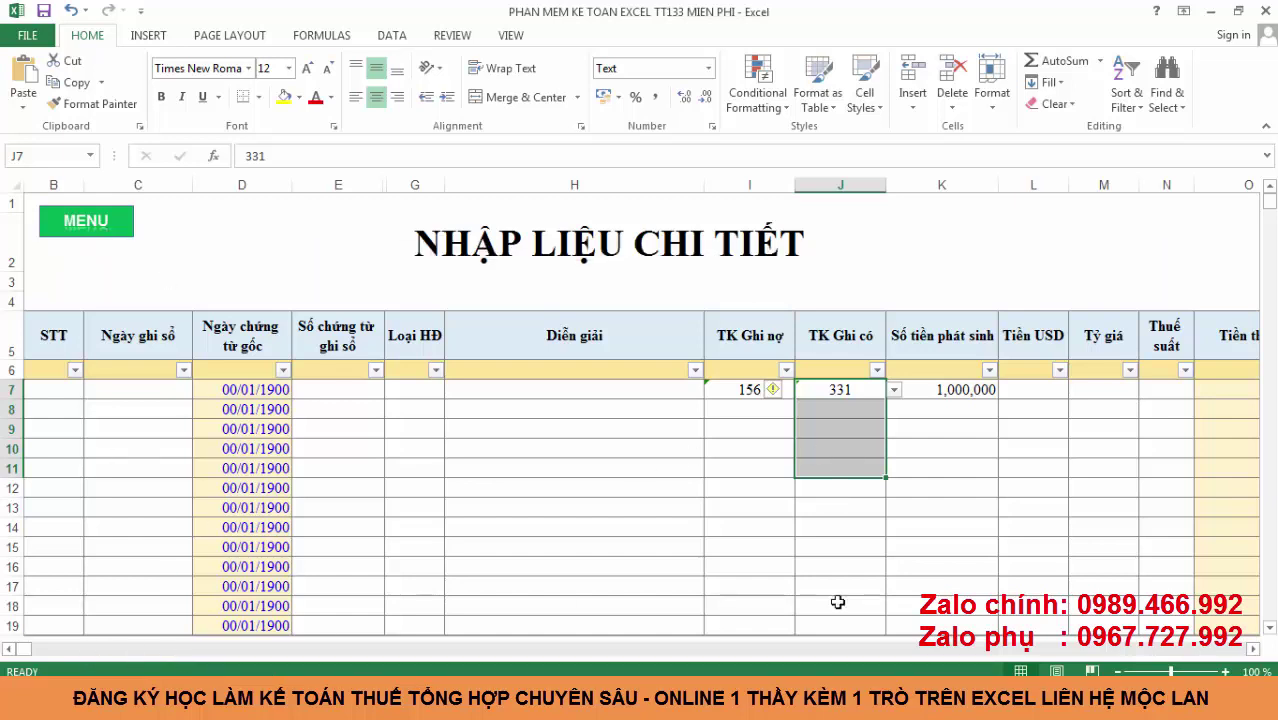
Step: Scroll back to R7, dismiss the pop-up, and reopen its code list without changing anything
click(1253, 648)
click(1253, 648)
click(1253, 648)
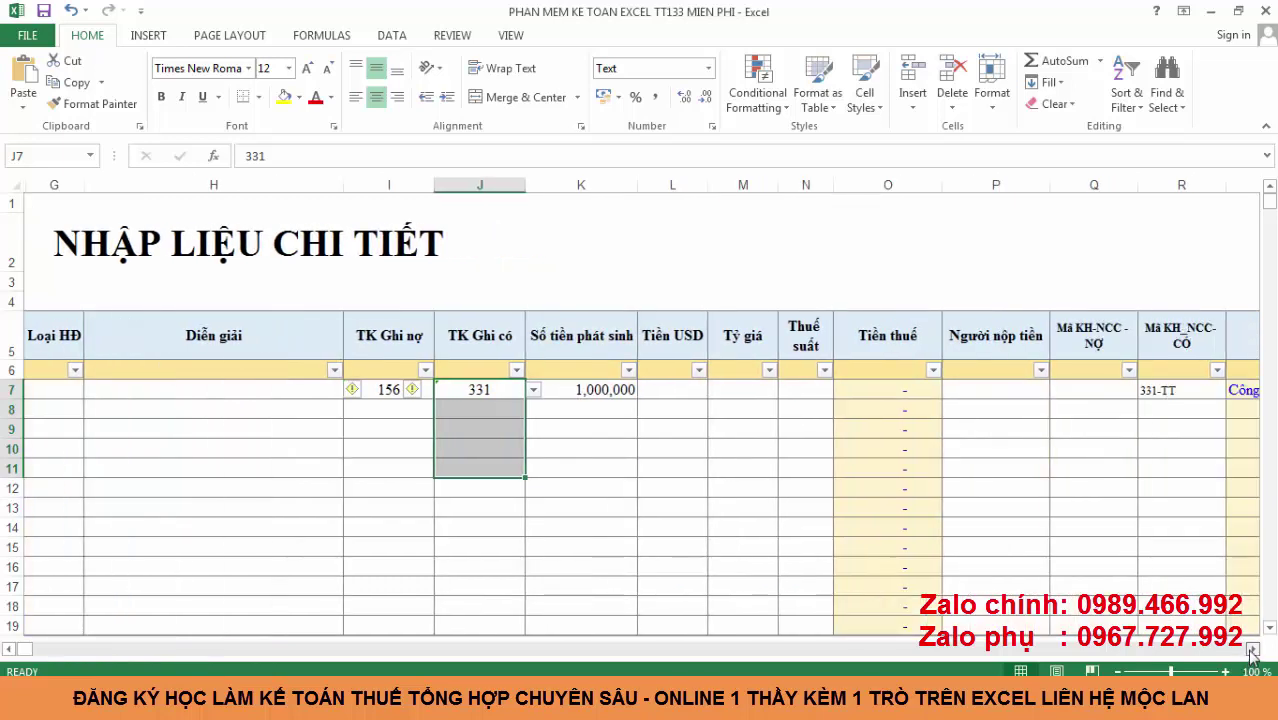
click(1253, 648)
click(1125, 388)
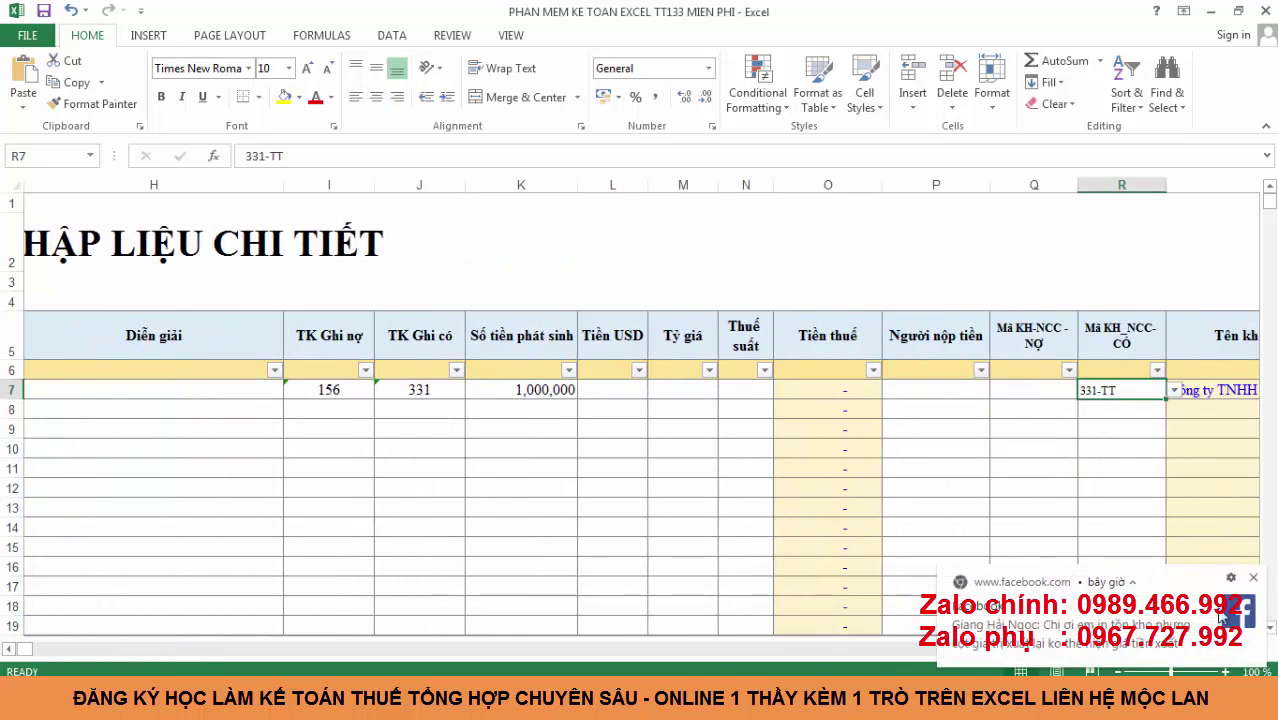
click(1253, 578)
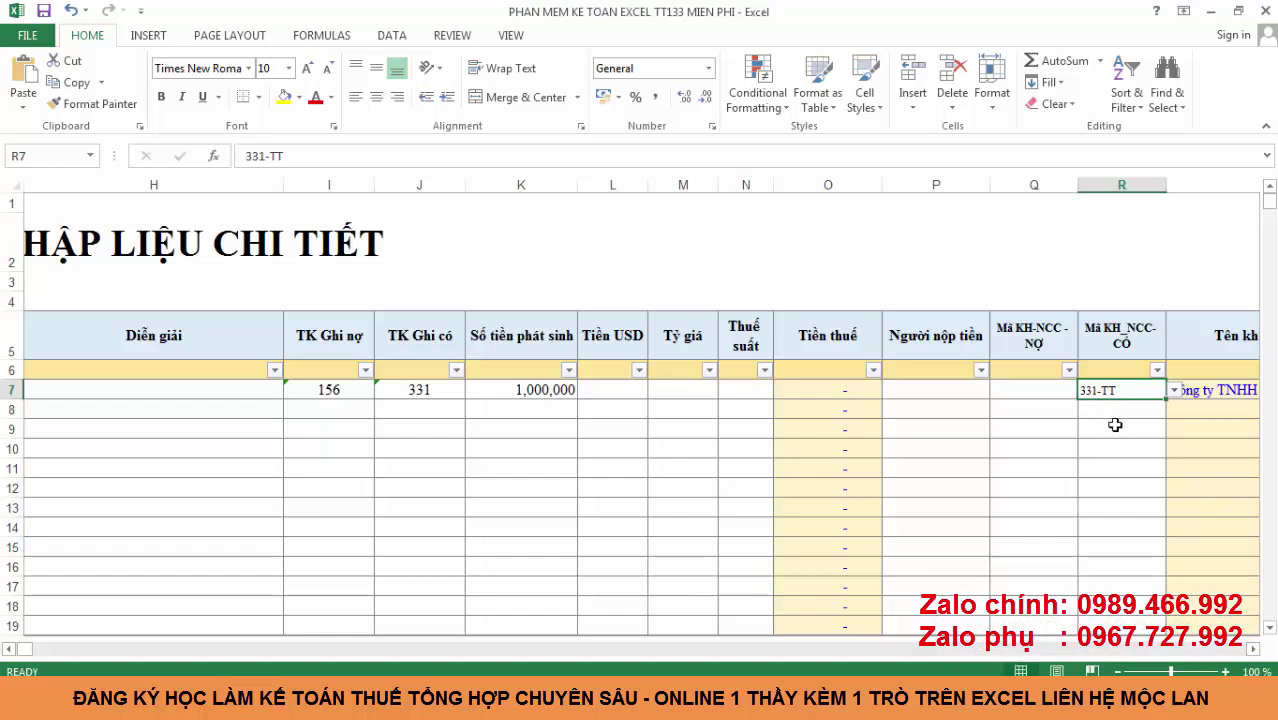
click(1174, 392)
key(Escape)
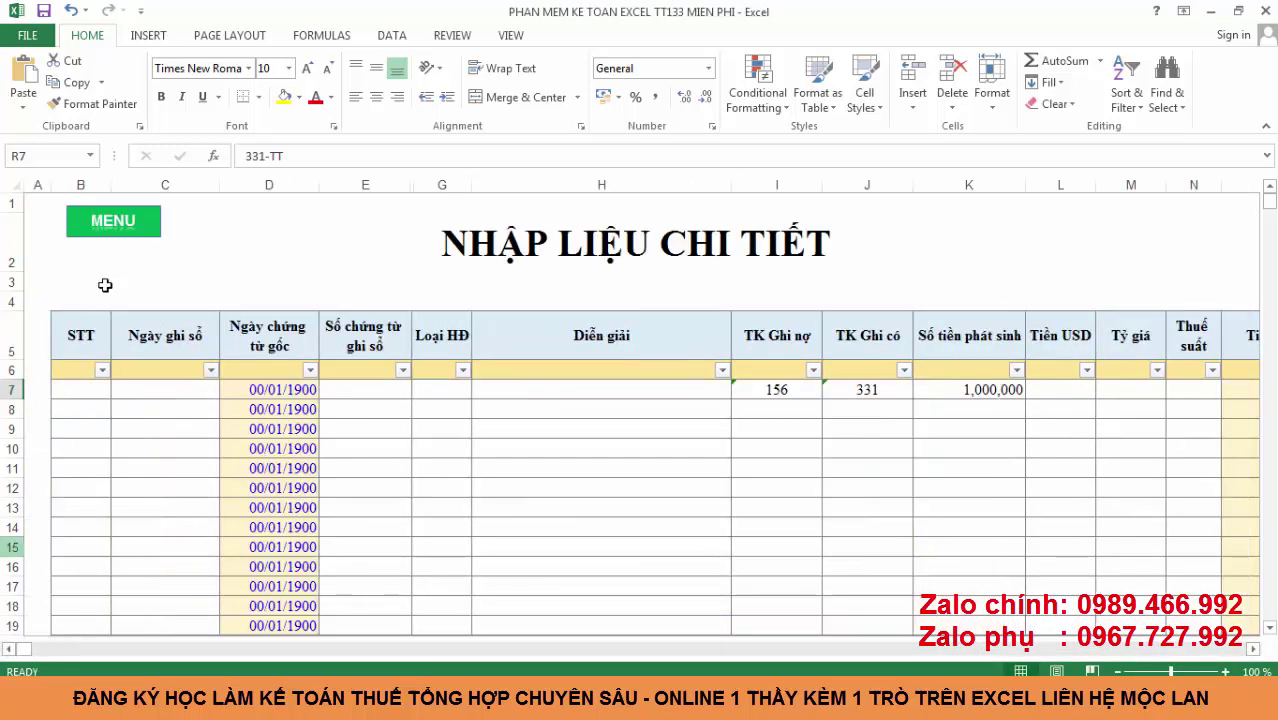
Step: Open the DANH SÁCH KHÁCH HÀNG customer list via MENU and the Kế toán CÔNG NỢ page
click(140, 222)
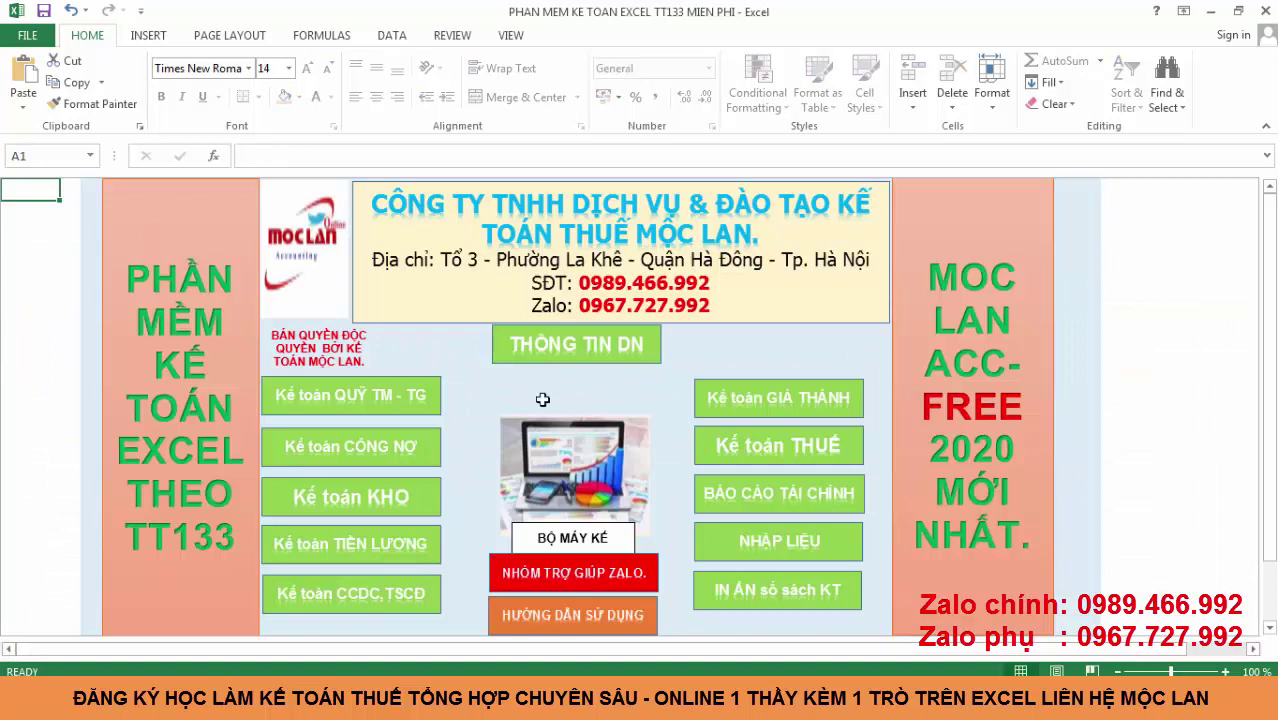
click(384, 471)
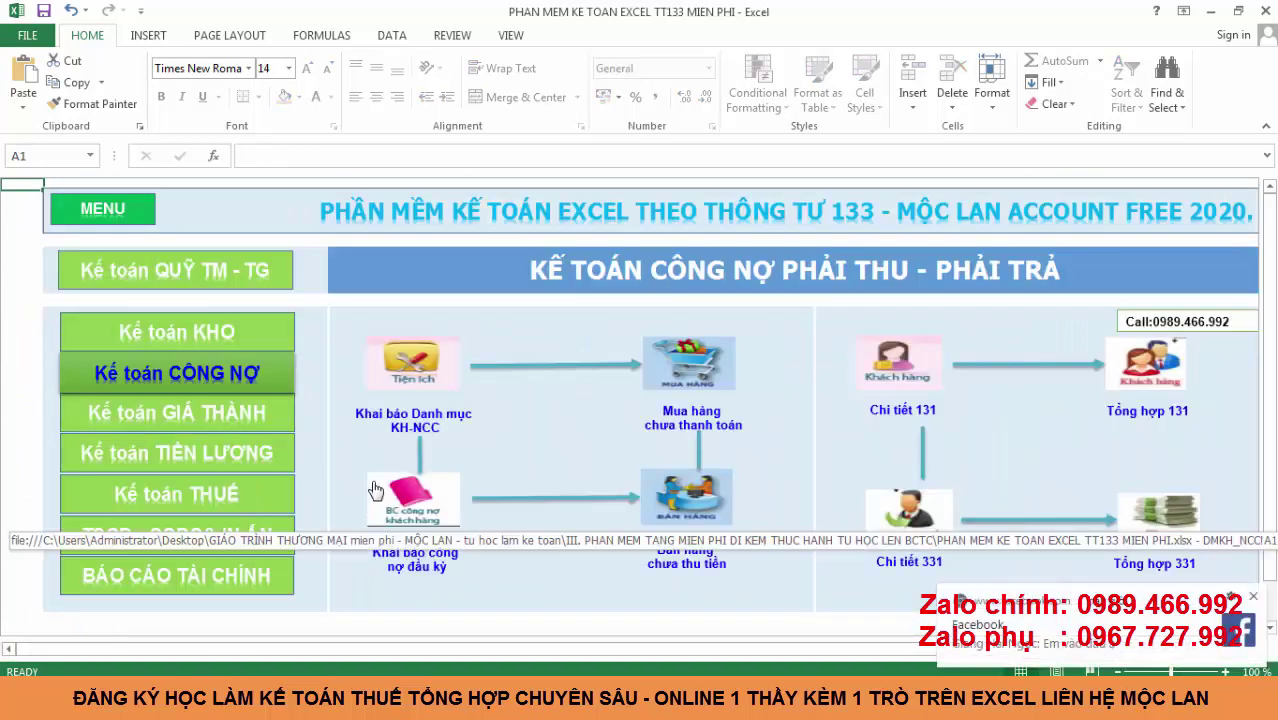
click(414, 369)
Step: Review the seven customer codes from 331-HN to 131-AK, then return to the receivables-payables page
click(349, 430)
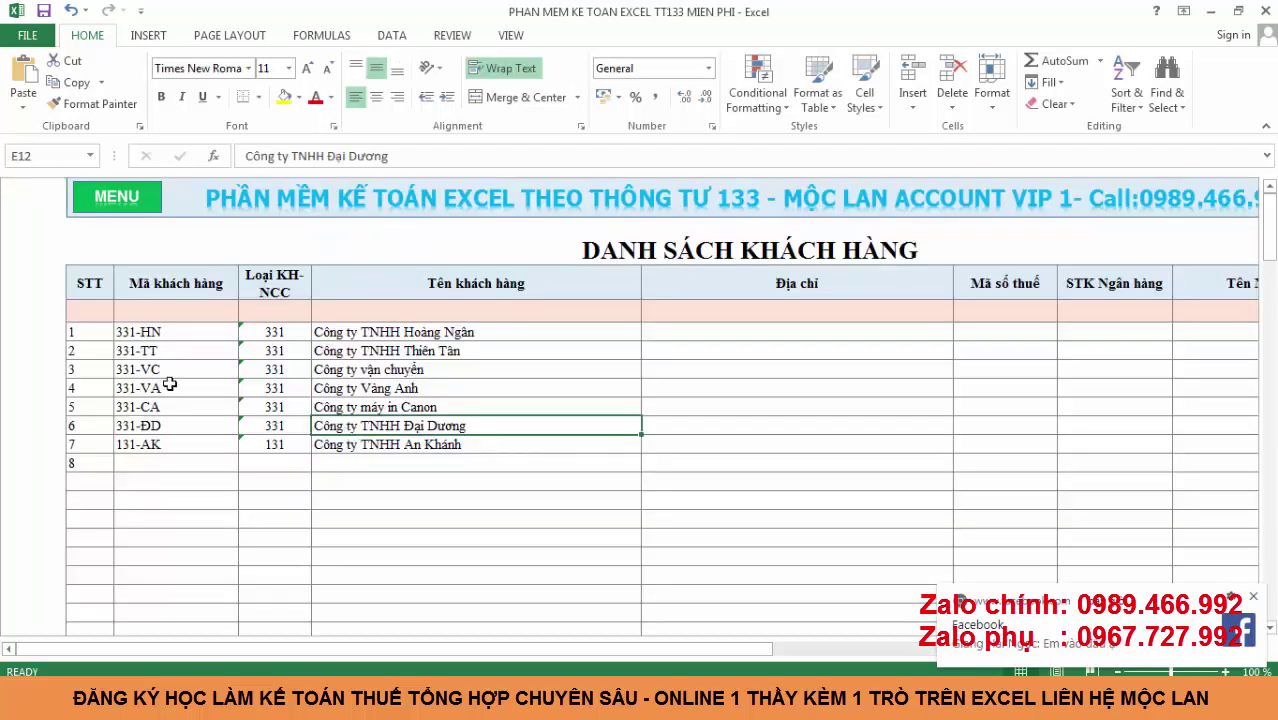
drag(166, 339, 583, 488)
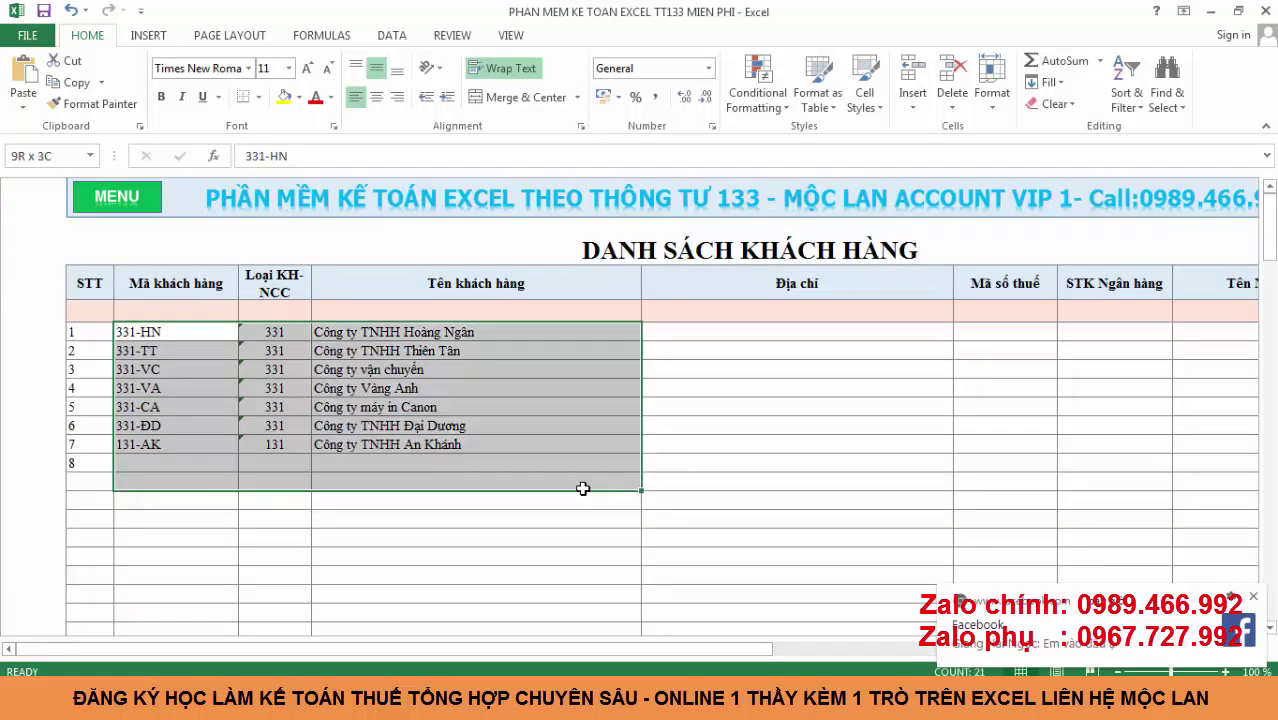
click(170, 478)
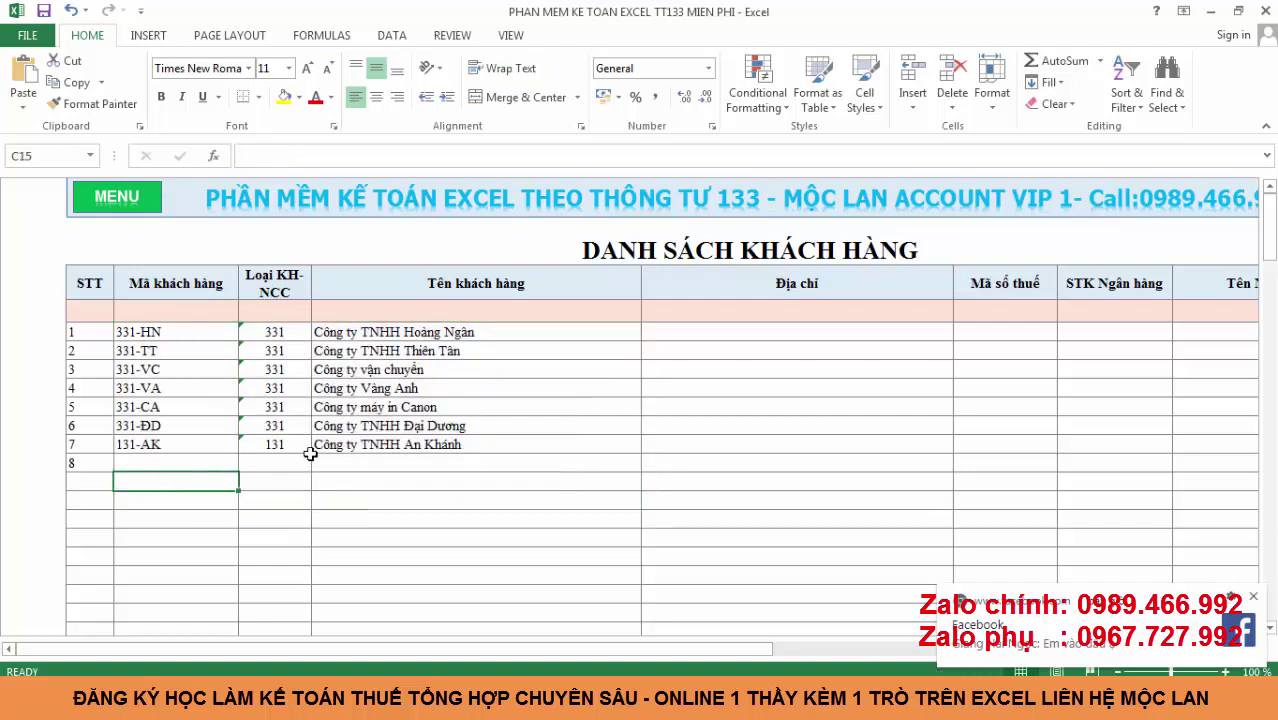
click(534, 451)
click(540, 460)
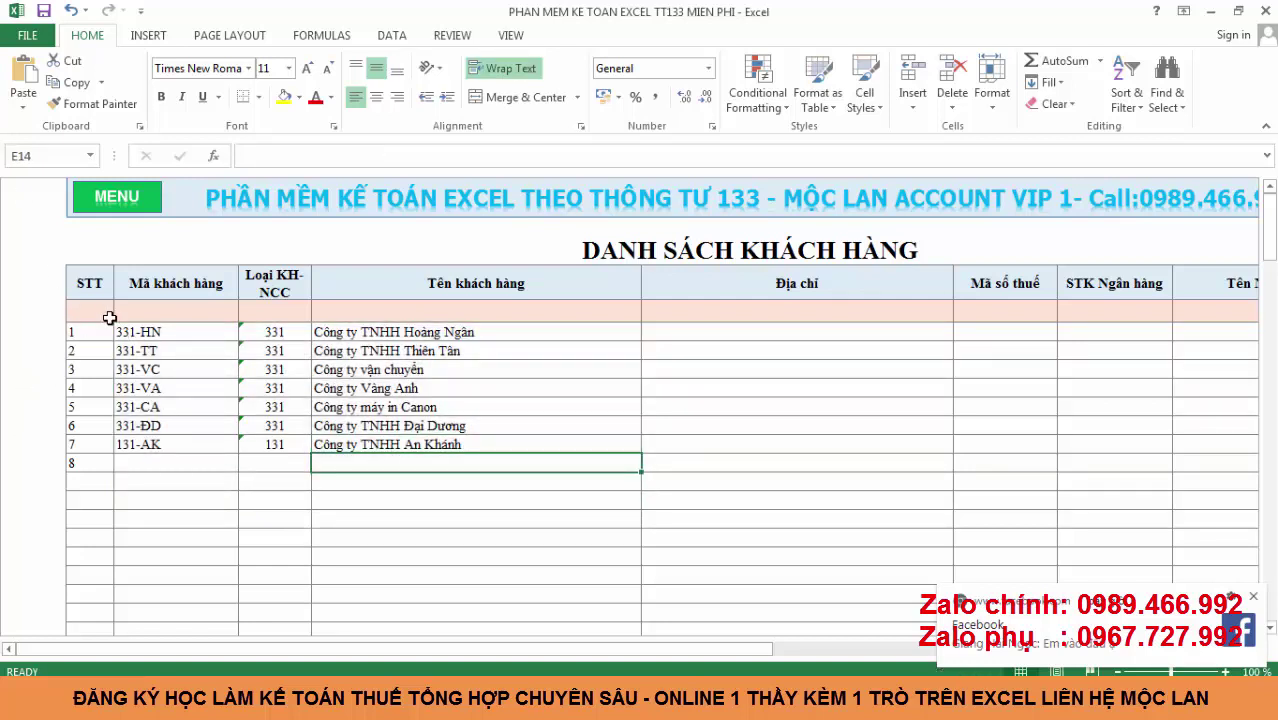
click(124, 216)
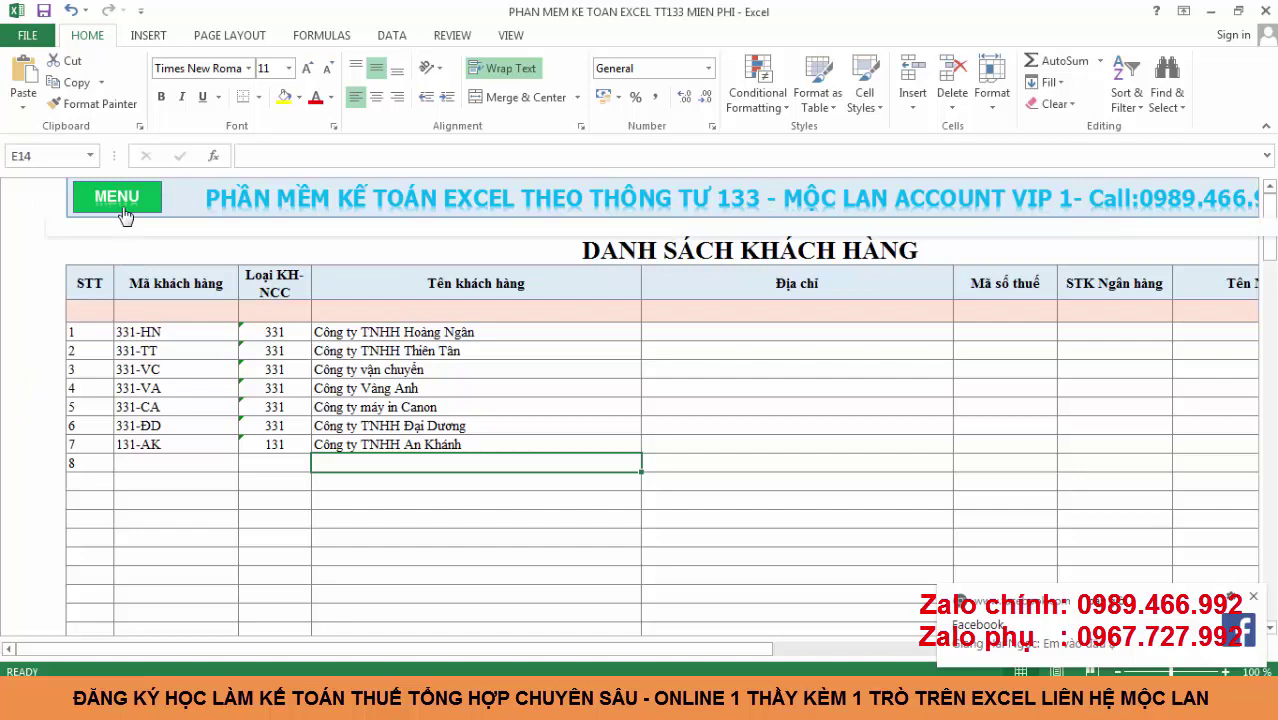